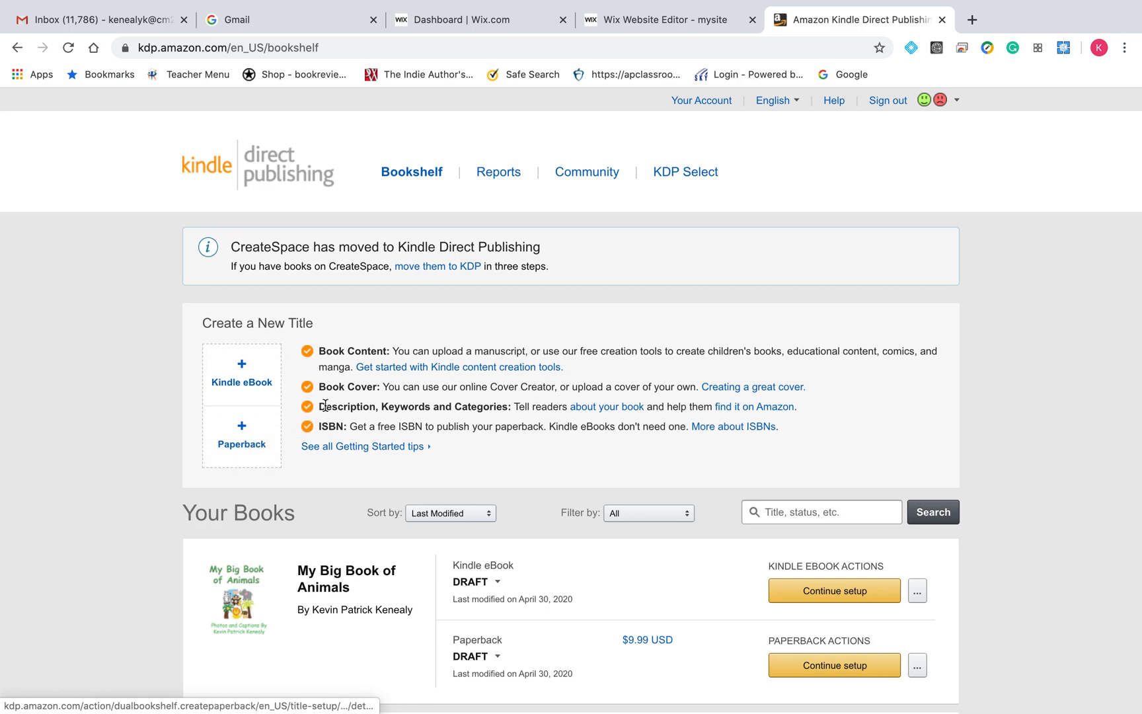
Start a new paperback title and sign in by entering the account password
click(261, 449)
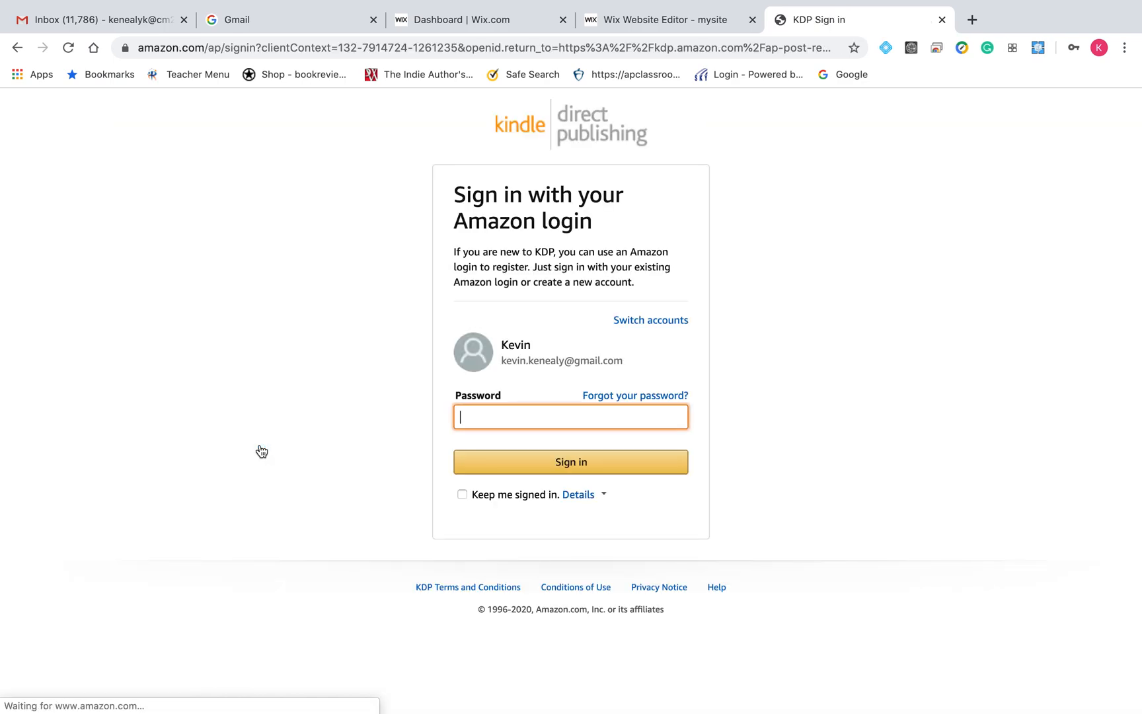
text(•••••)
key(Return)
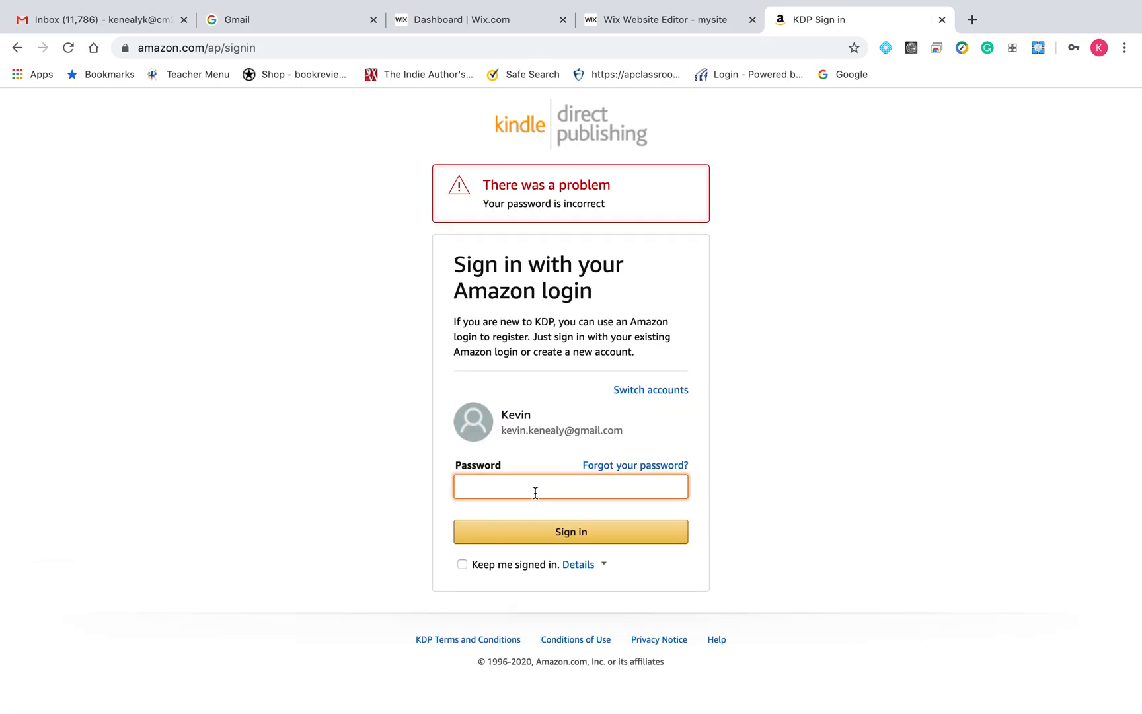
click(535, 492)
text(•••••••••)
key(Return)
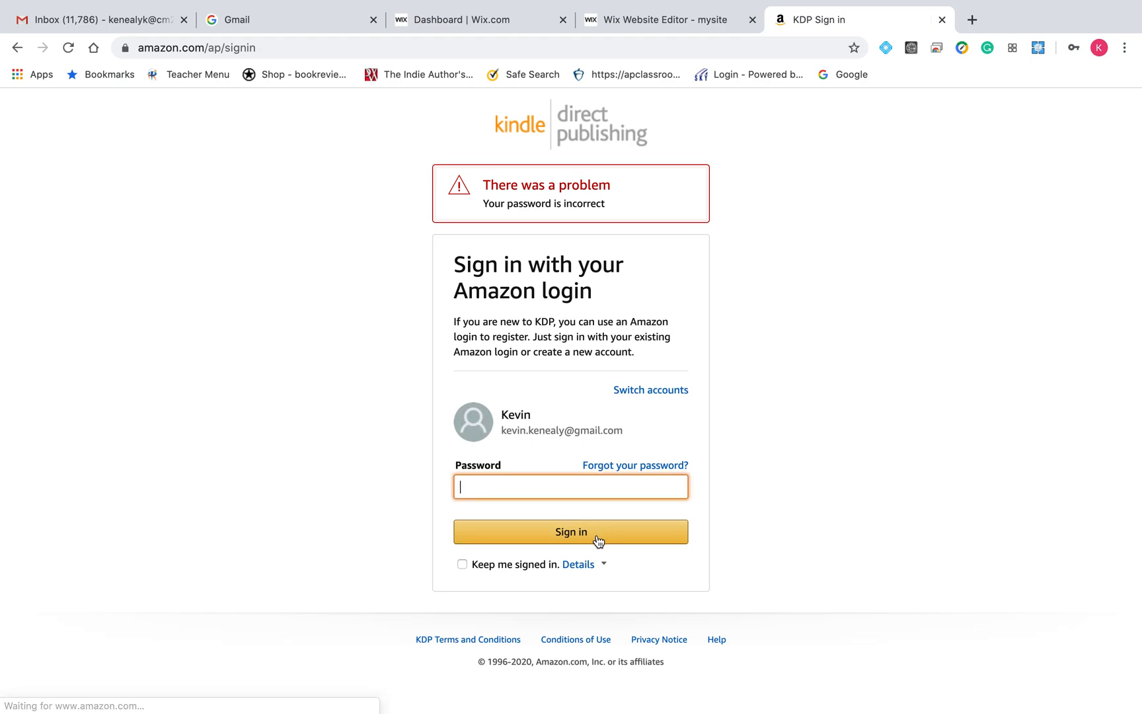
click(533, 489)
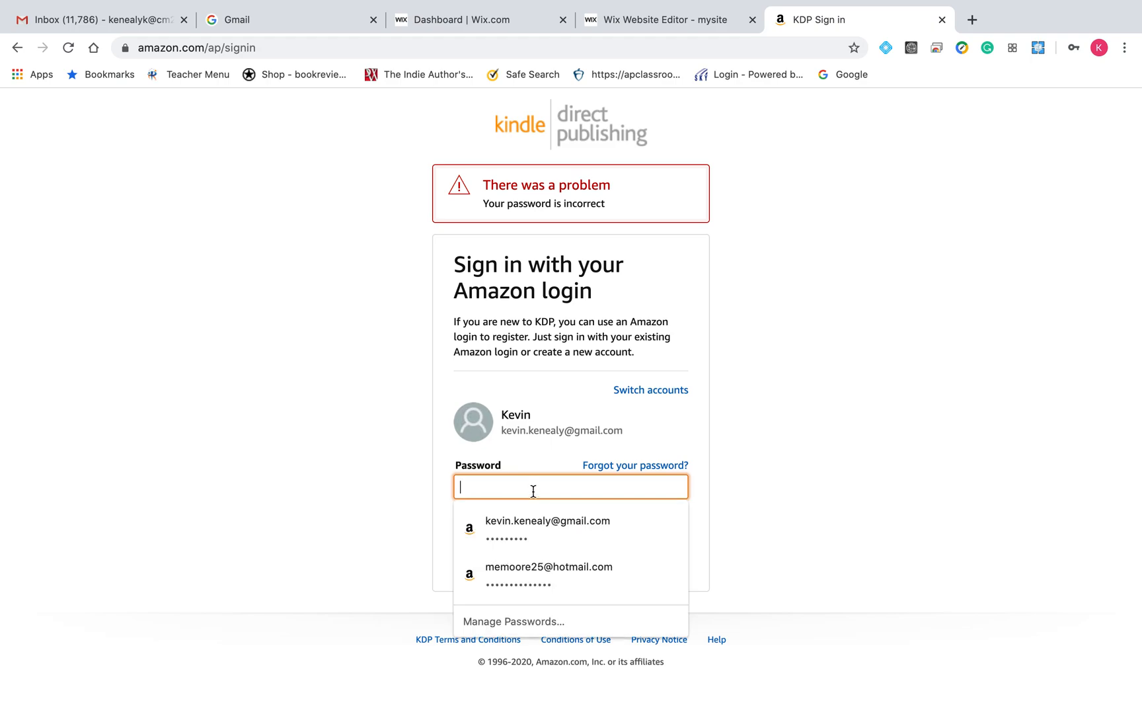
text(•)
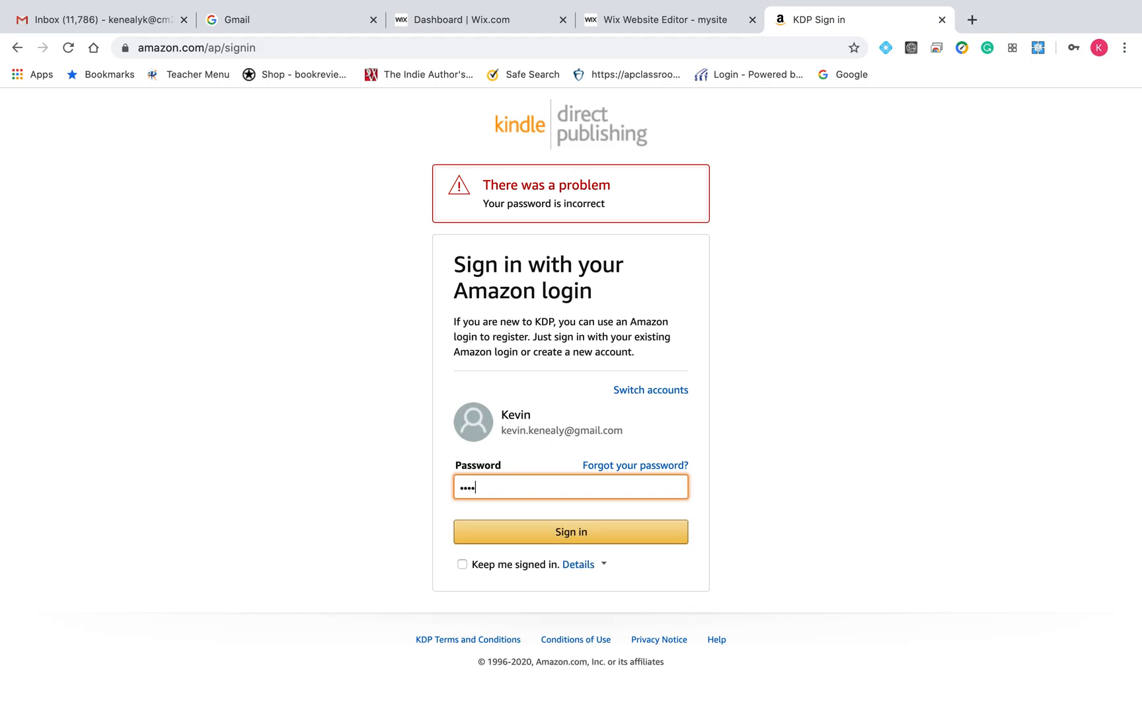
key(Return)
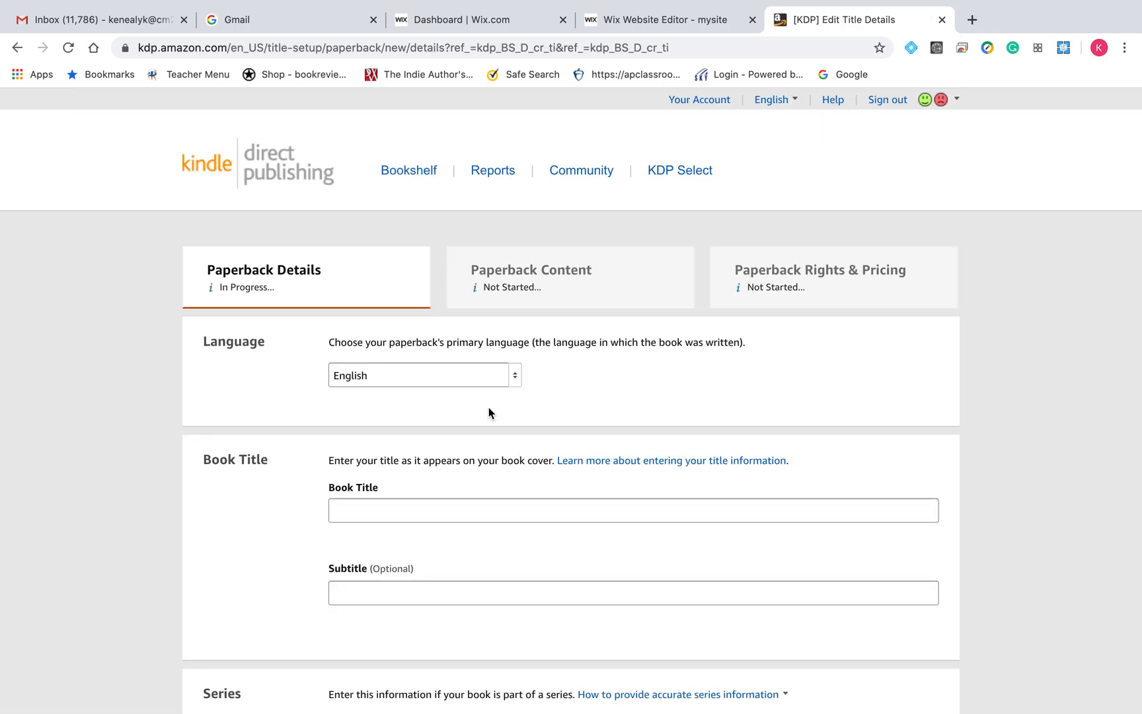
Enter "Guide to Self-Publishing" as the book title
click(459, 510)
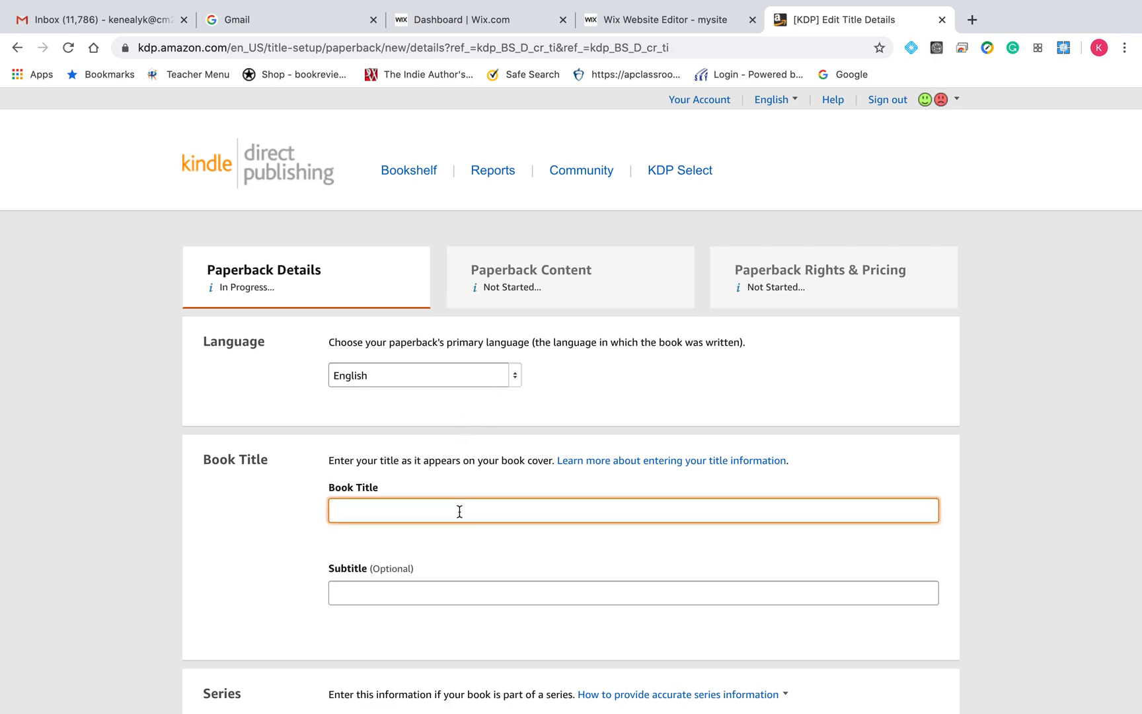
text(Sel)
text(Guide to )
text(Self )
text(Publishing)
Look over the series, edition number, author, contributors and description sections of the paperback details
scroll(454, 565, down, 5)
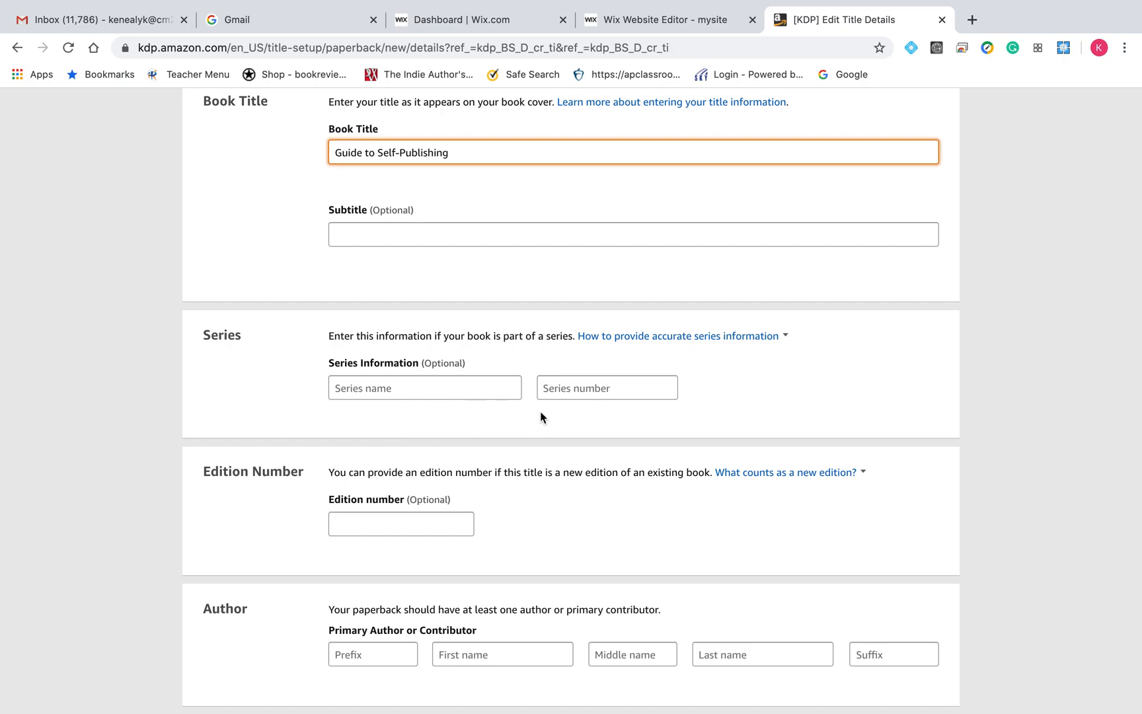
scroll(540, 415, up, 2)
scroll(540, 417, down, 5)
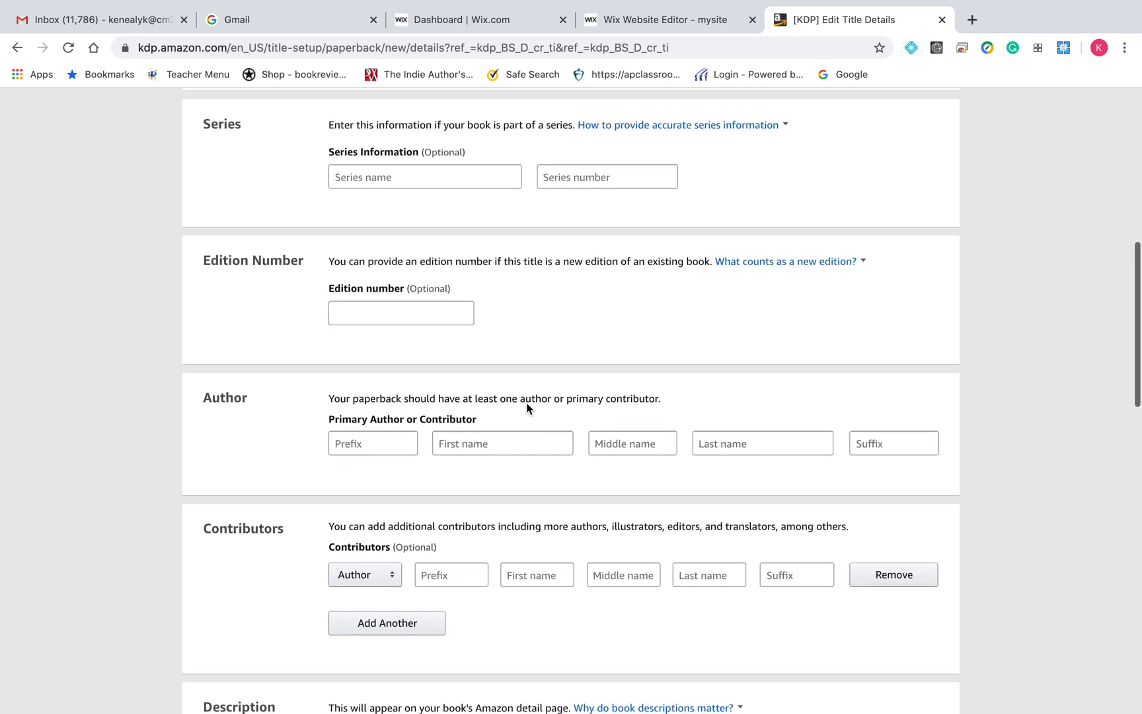
click(420, 310)
click(575, 315)
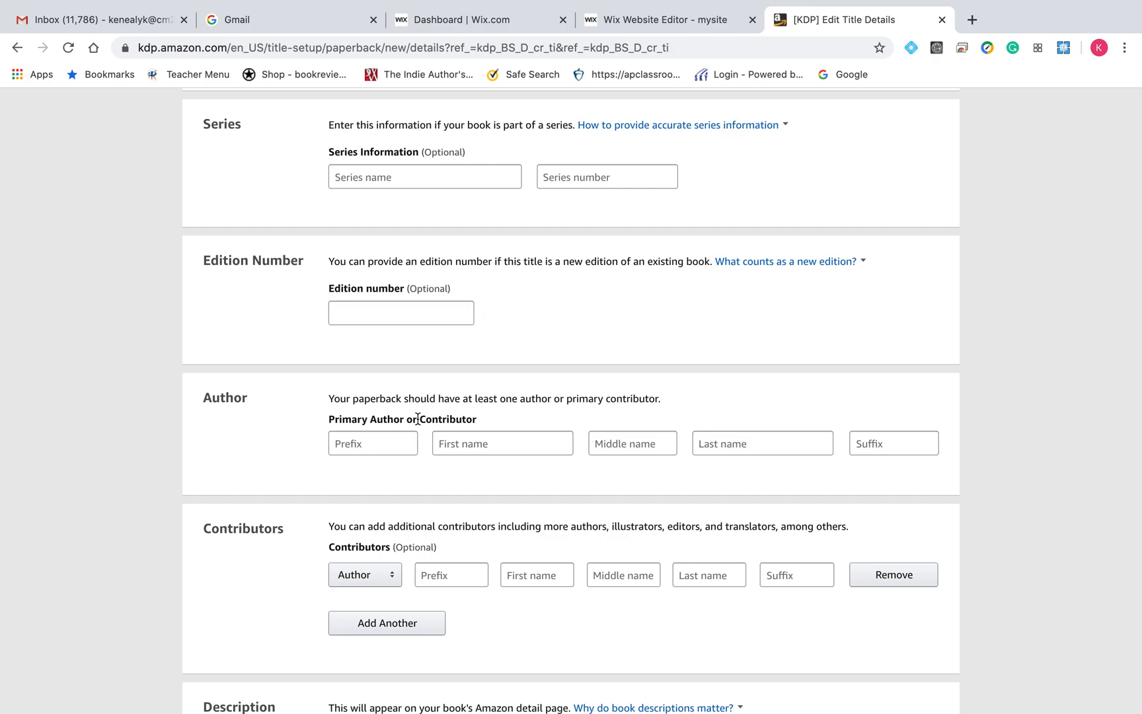
click(365, 446)
click(463, 449)
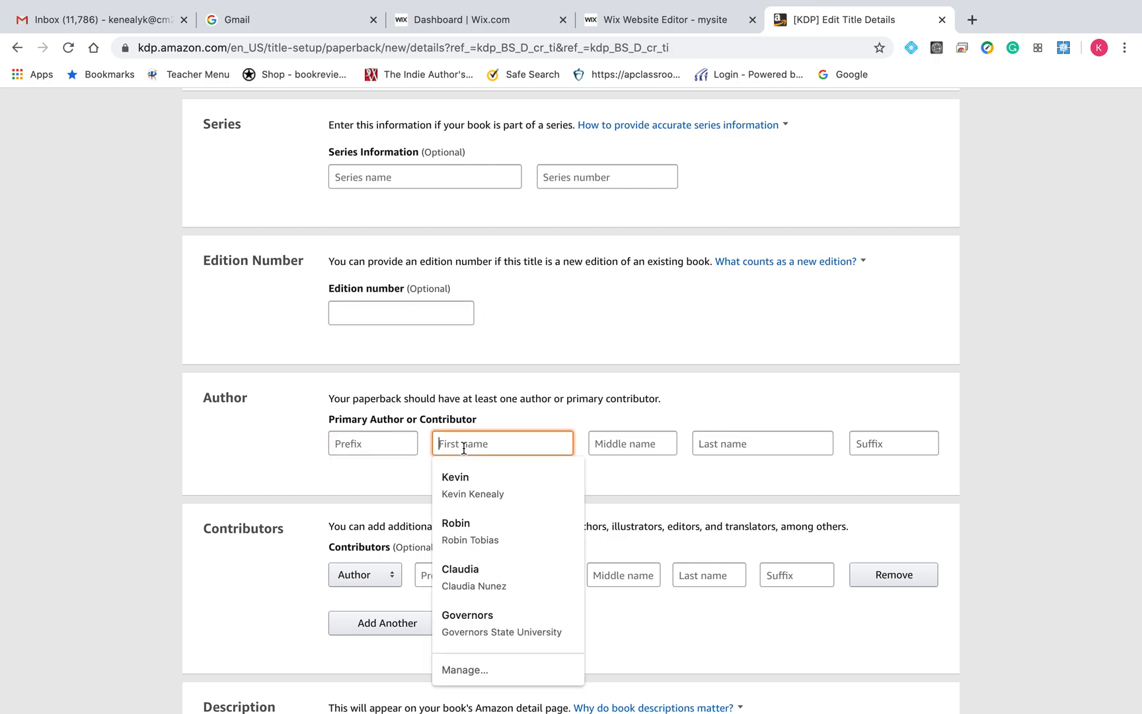
click(585, 428)
scroll(488, 500, down, 1)
scroll(487, 500, down, 2)
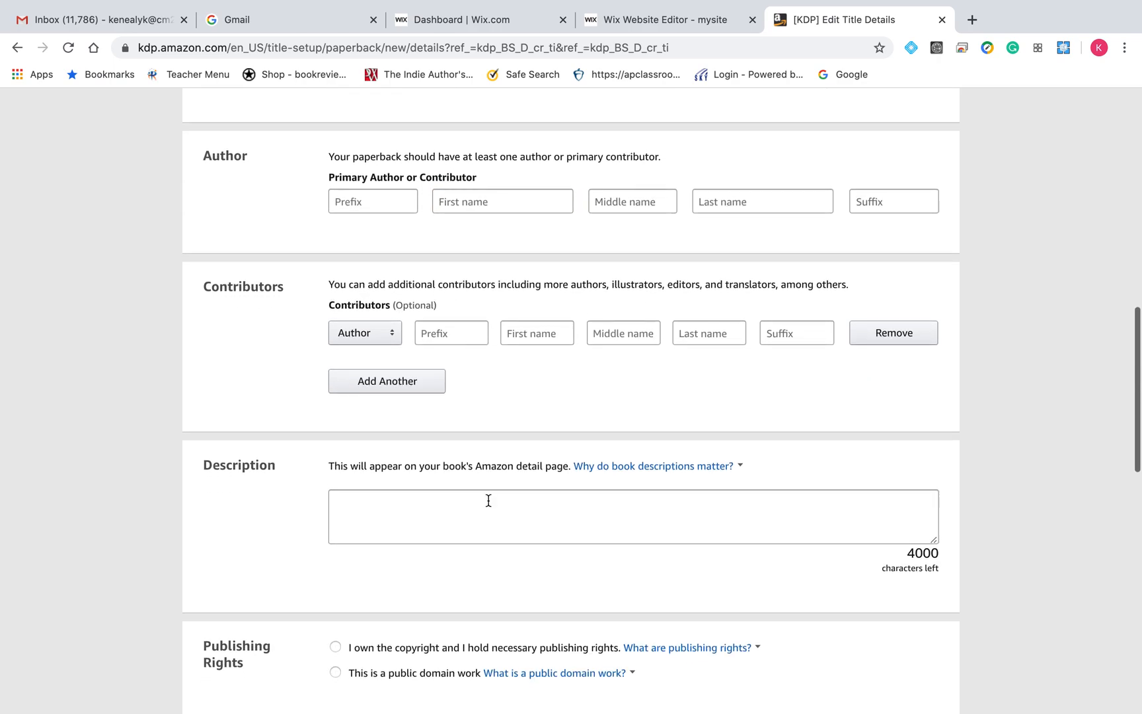
Fill in the primary author's first, middle and last name, leaving the prefix empty
click(362, 211)
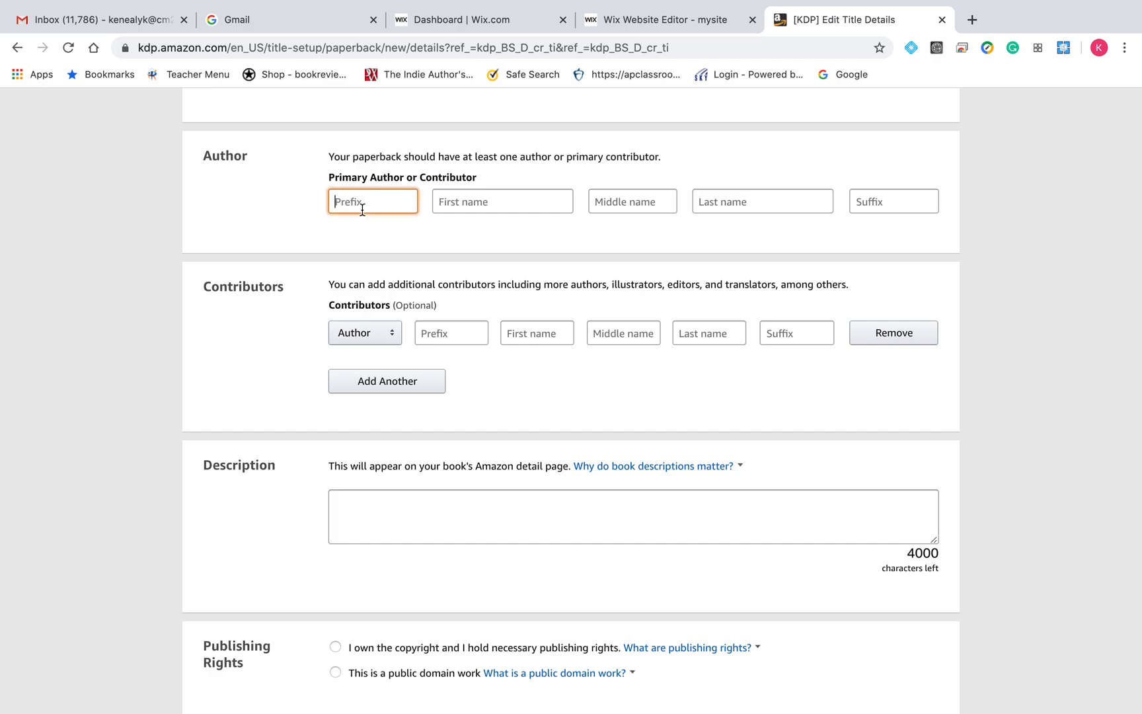
key(Tab)
text(Kevin)
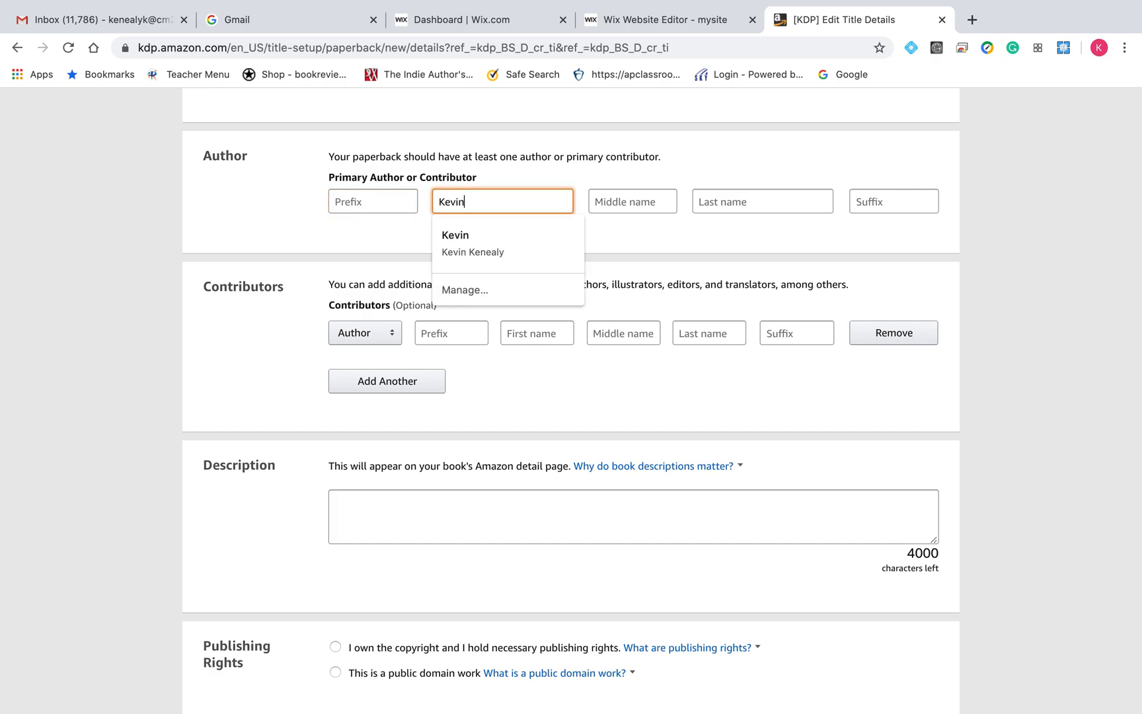
key(Tab)
text(Patrick)
key(Tab)
text(Kenealy)
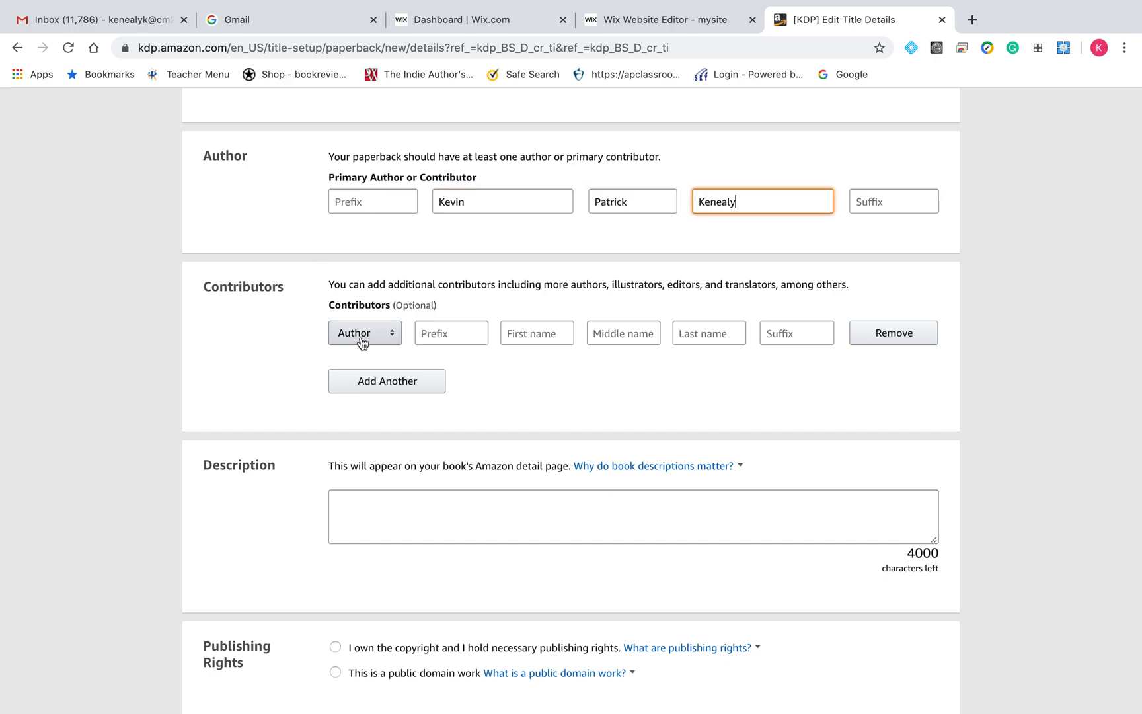
Enter the book description "This is a guide to everything self-publishing for those who are just getting started."
scroll(556, 392, down, 5)
click(495, 366)
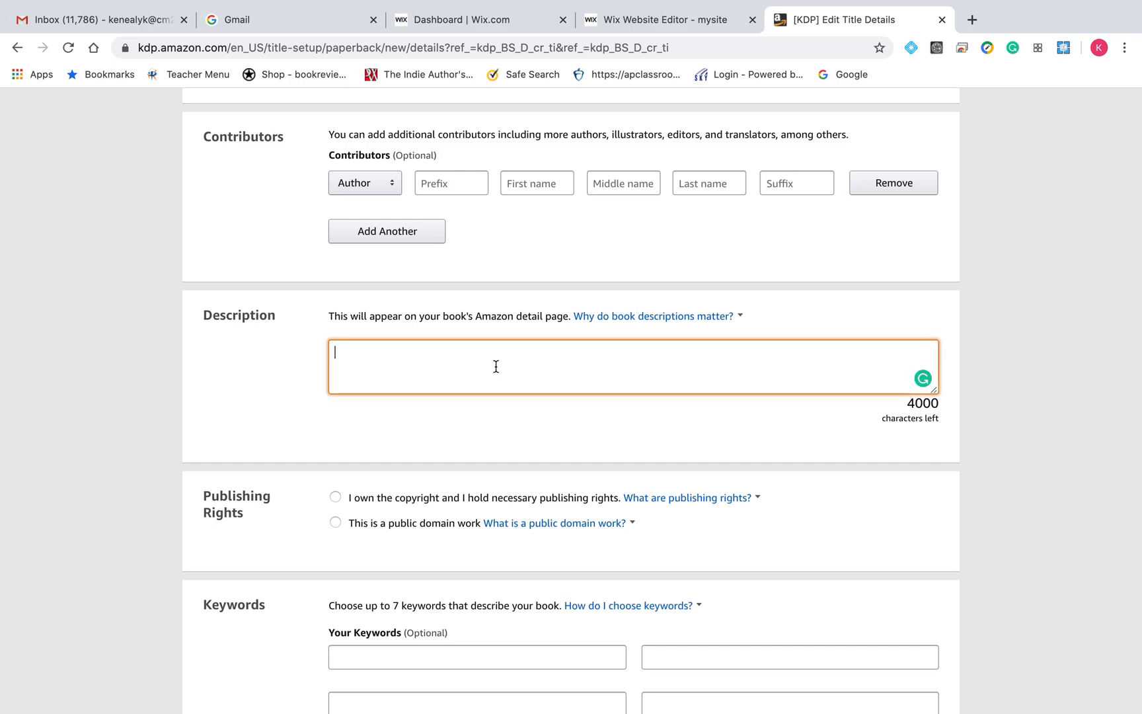
text(This is )
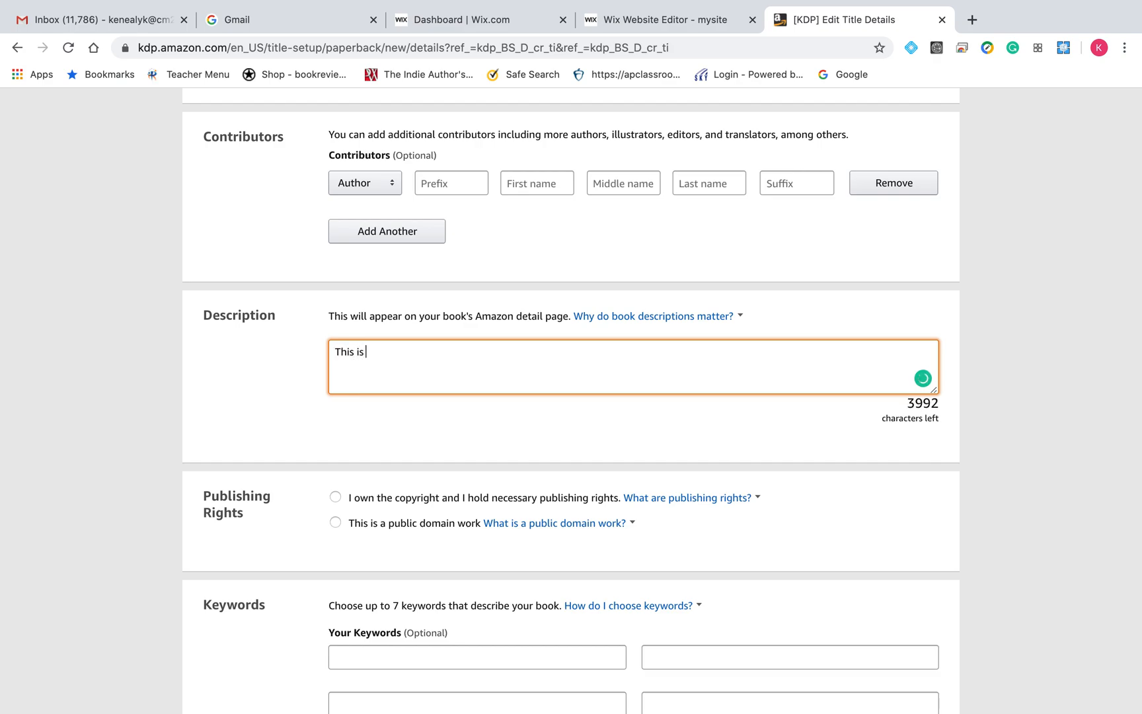
text(a guide to everything self-p)
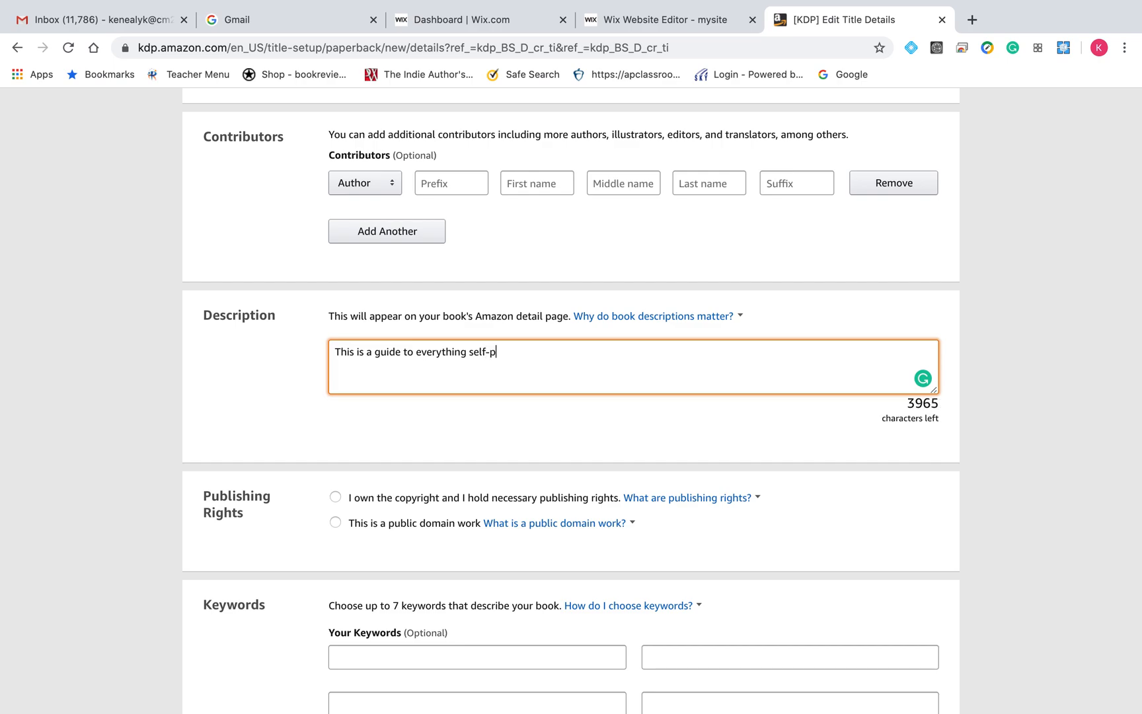
text(ublishing for those who are just )
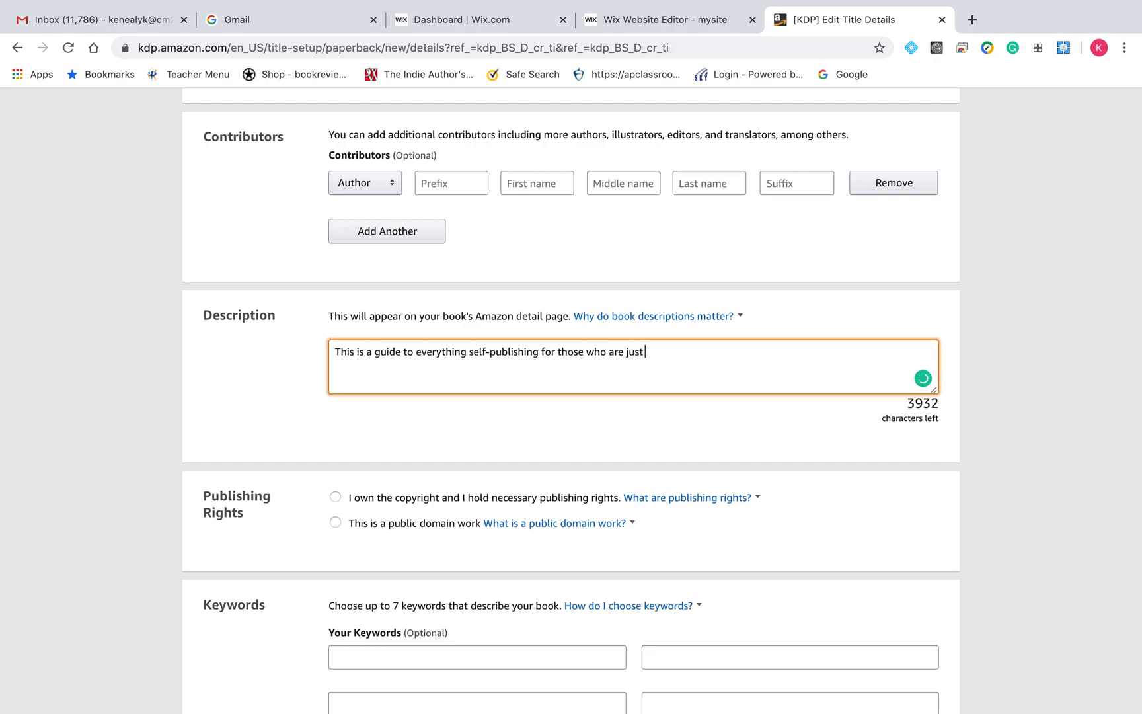
text(getting started.)
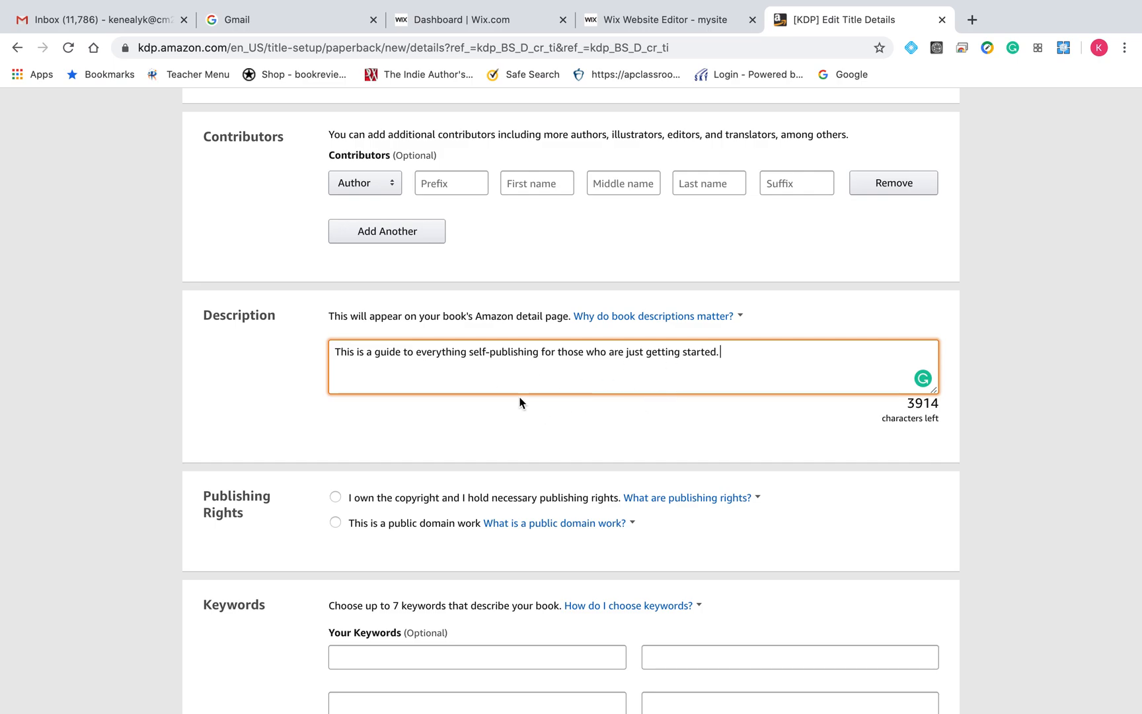
Read the explanations of public domain work and publishing rights, and declare owning the copyright and necessary publishing rights
scroll(520, 401, down, 1)
scroll(520, 402, down, 2)
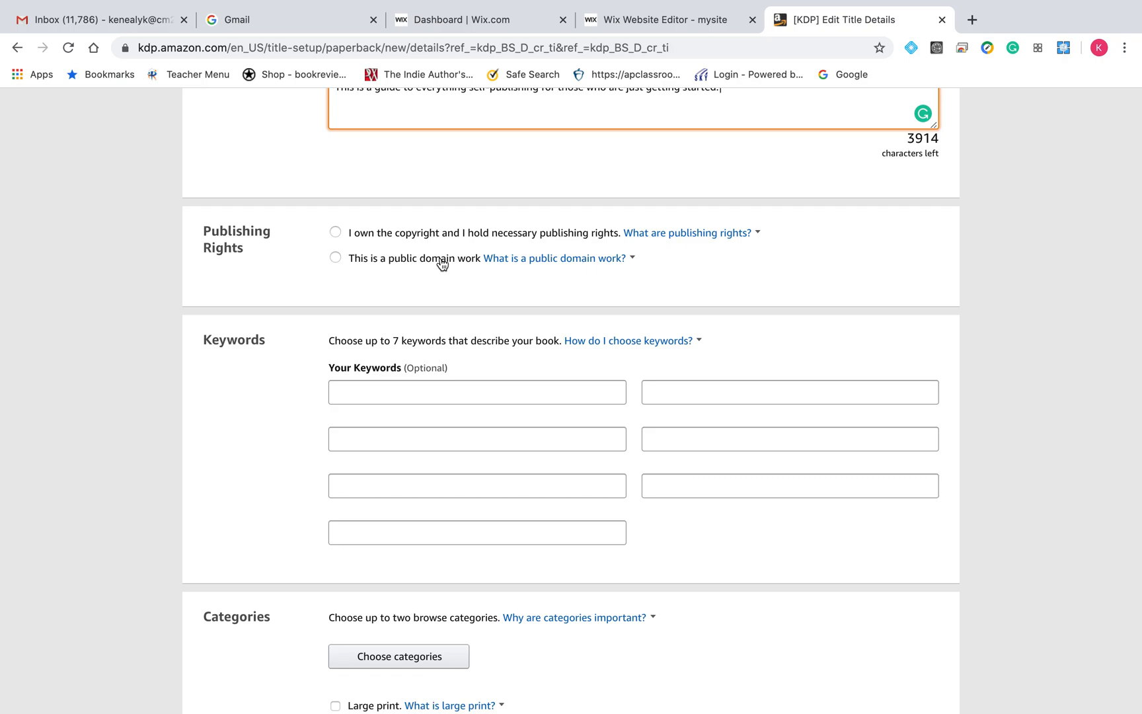
click(530, 259)
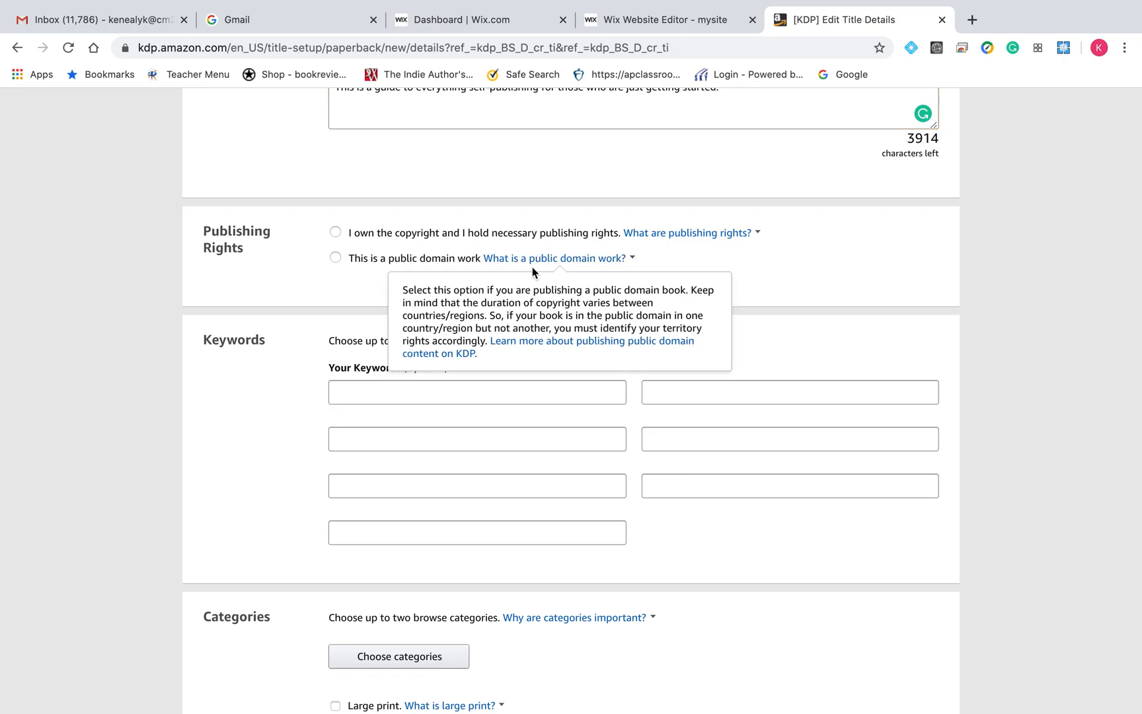
click(682, 236)
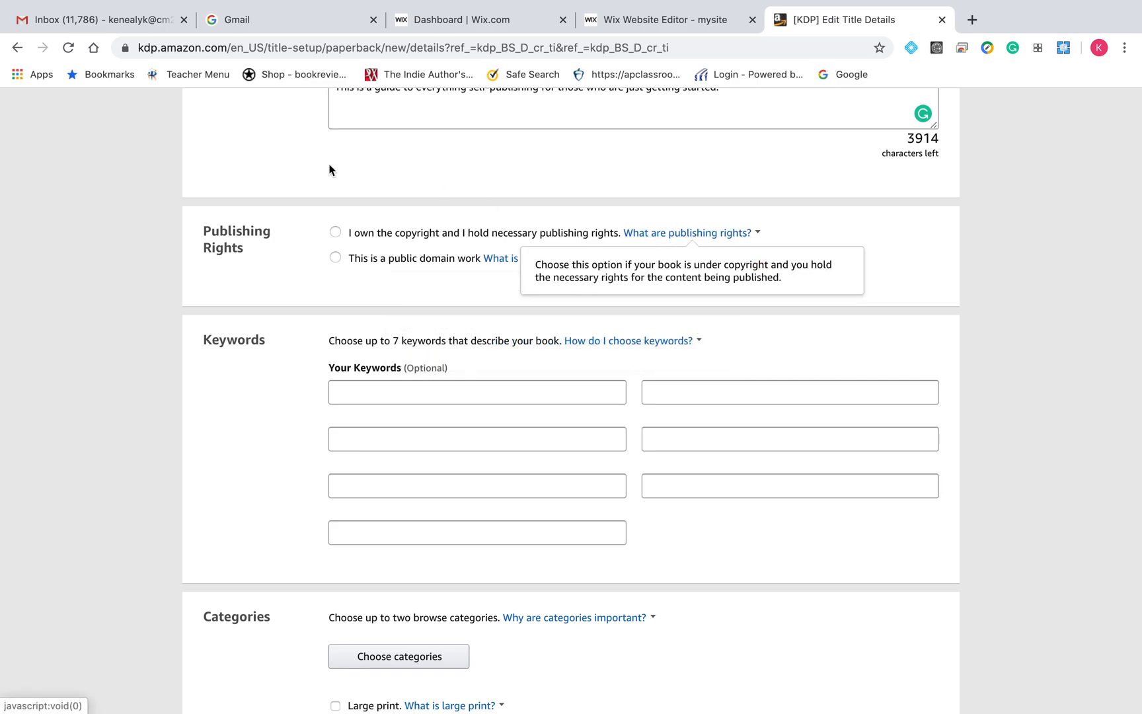
click(335, 231)
Add three keywords for the book: "Self-Publishling", the author's full name and "Young Authors"
scroll(474, 368, down, 3)
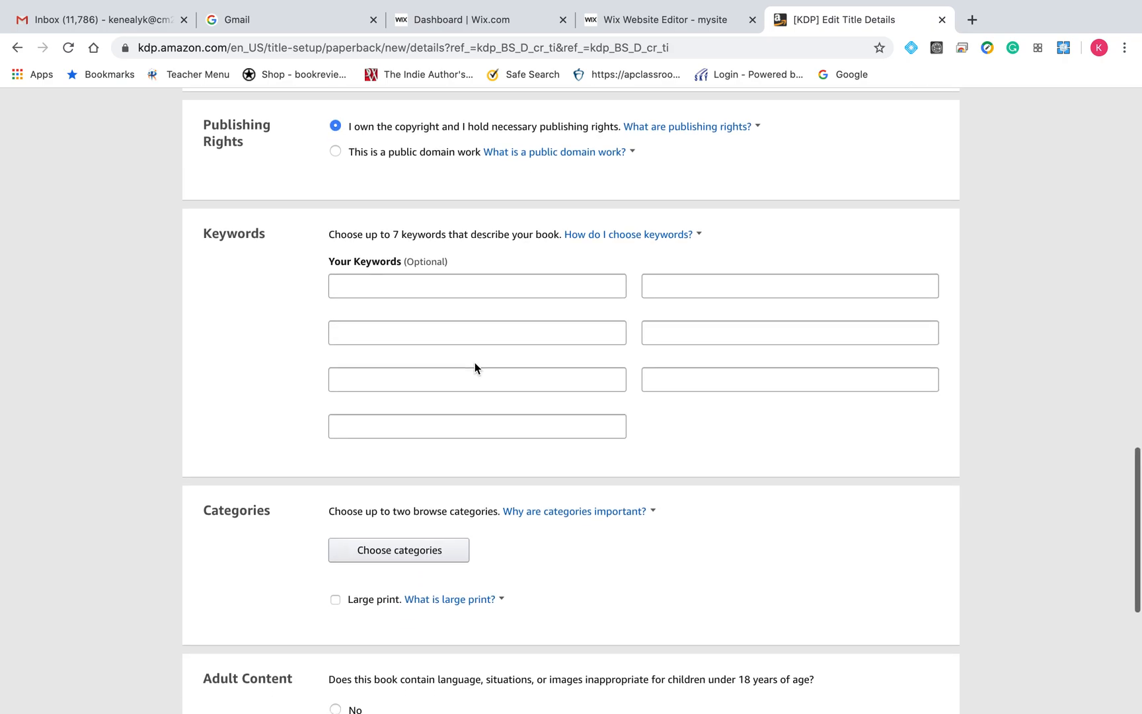
click(439, 282)
scroll(514, 276, up, 5)
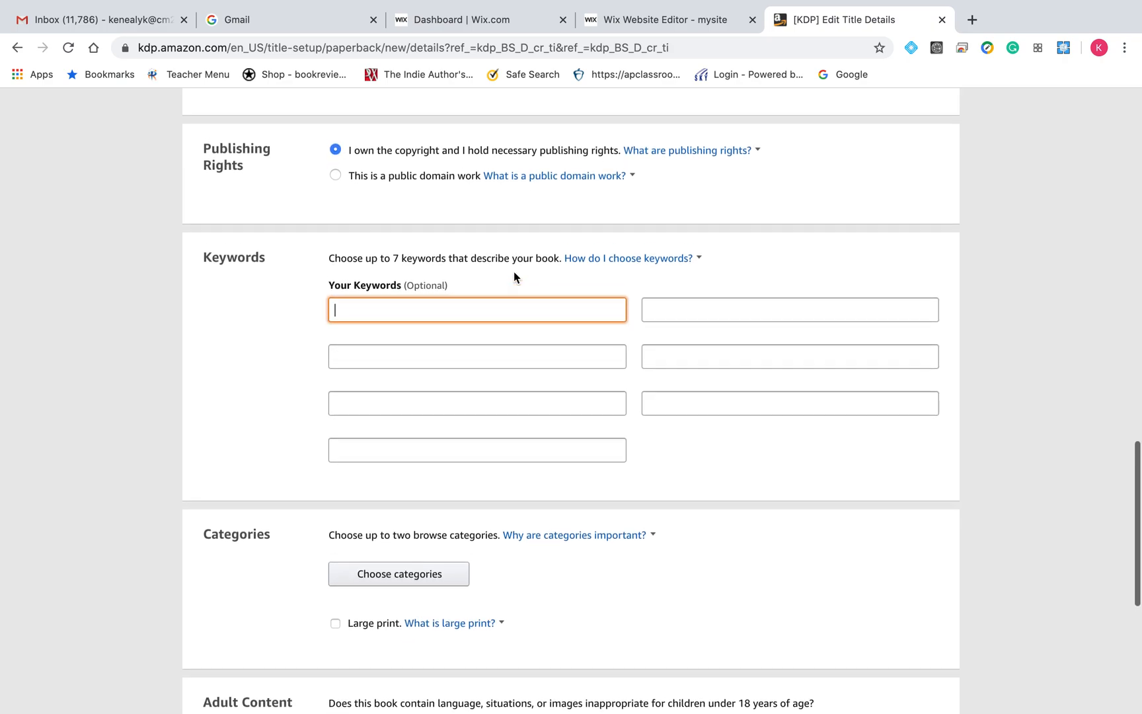
scroll(514, 276, down, 5)
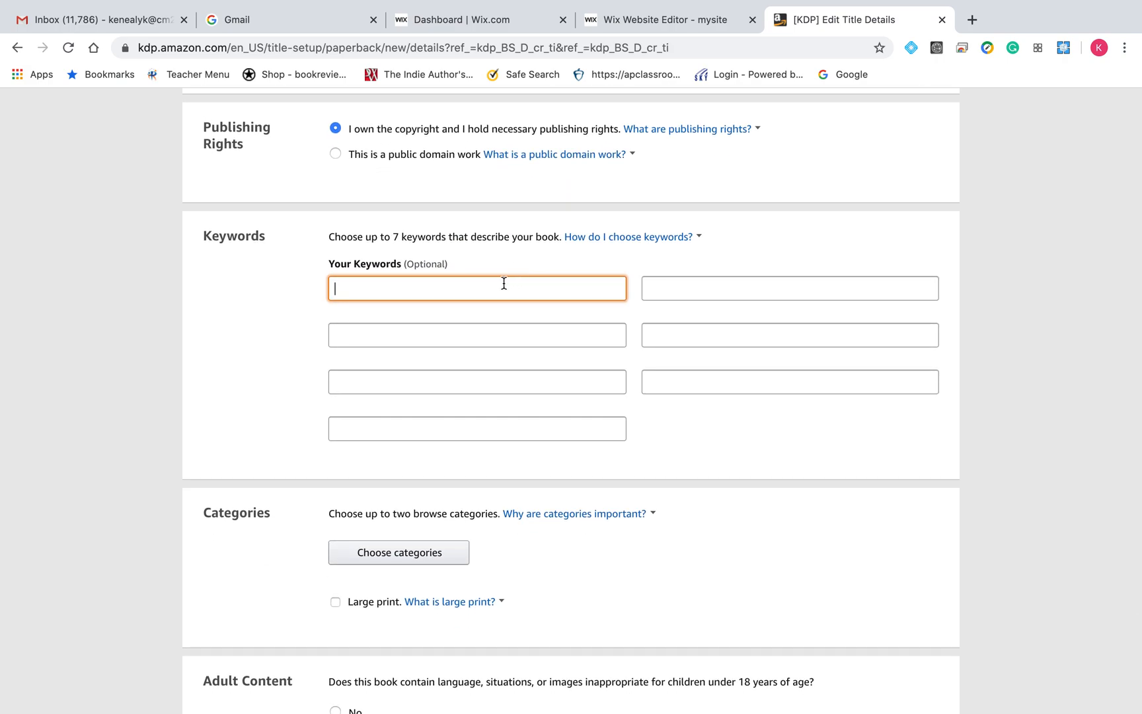
text(Self-Publishingling)
key(Tab)
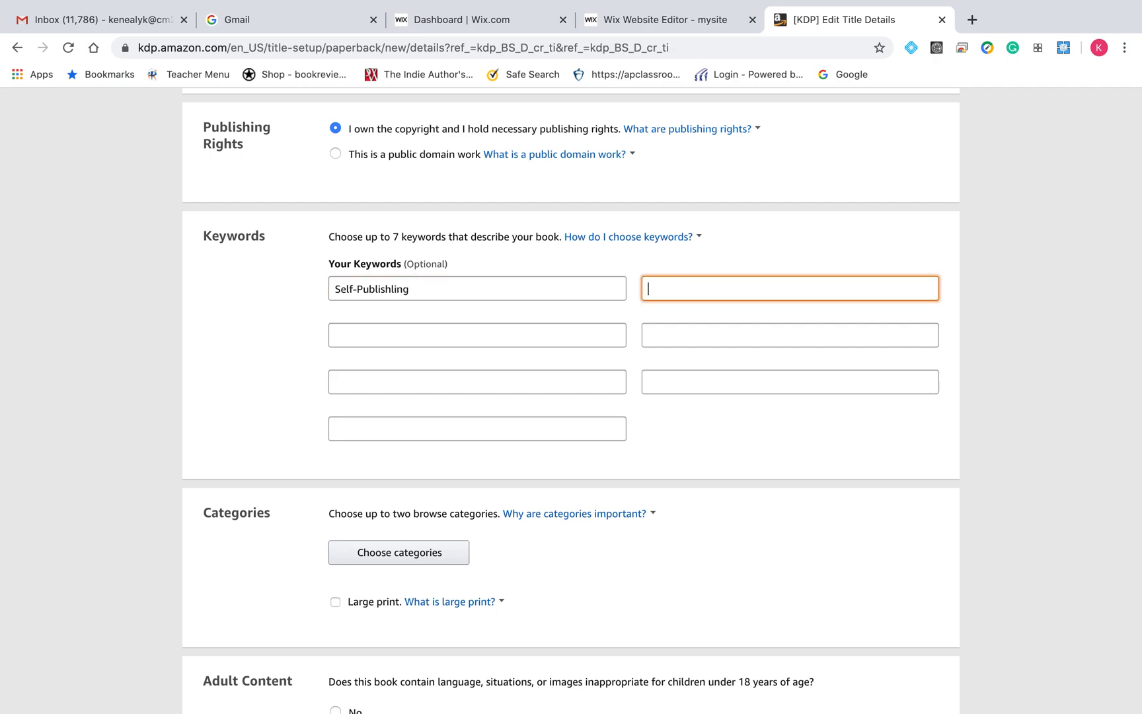
text(Kevin Patrick Kenealy)
click(463, 332)
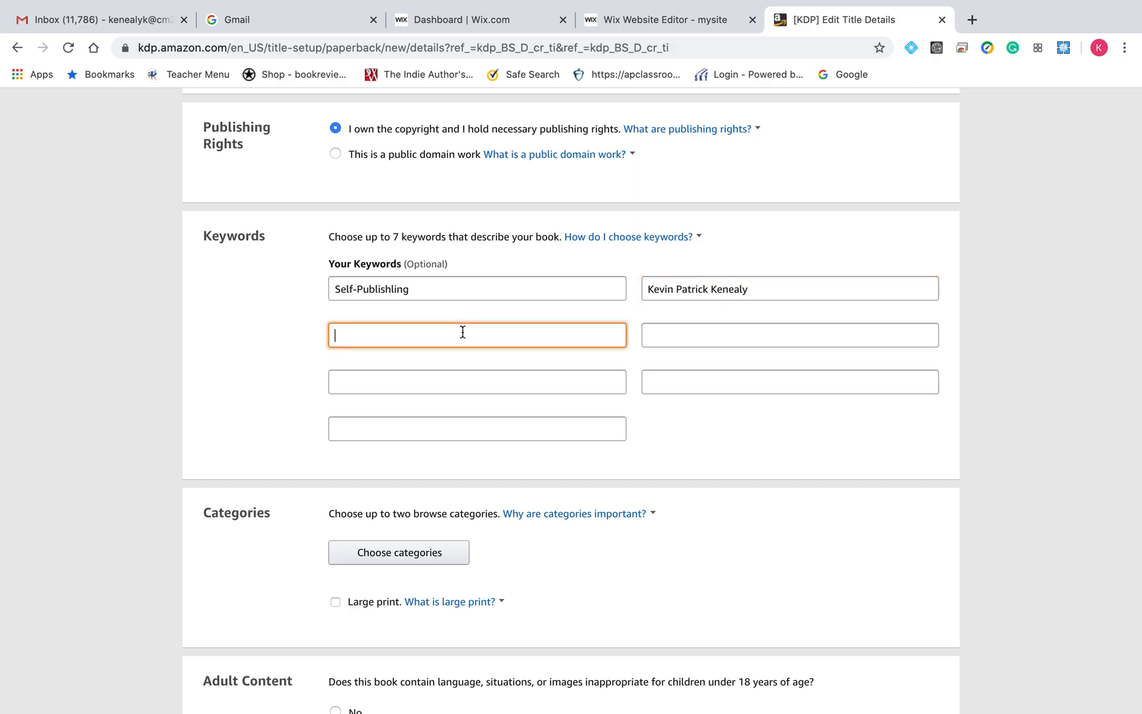
text(Young Authors)
Start choosing browse categories for the book and expand Nonfiction down to its Self-Help subcategories
scroll(512, 416, down, 3)
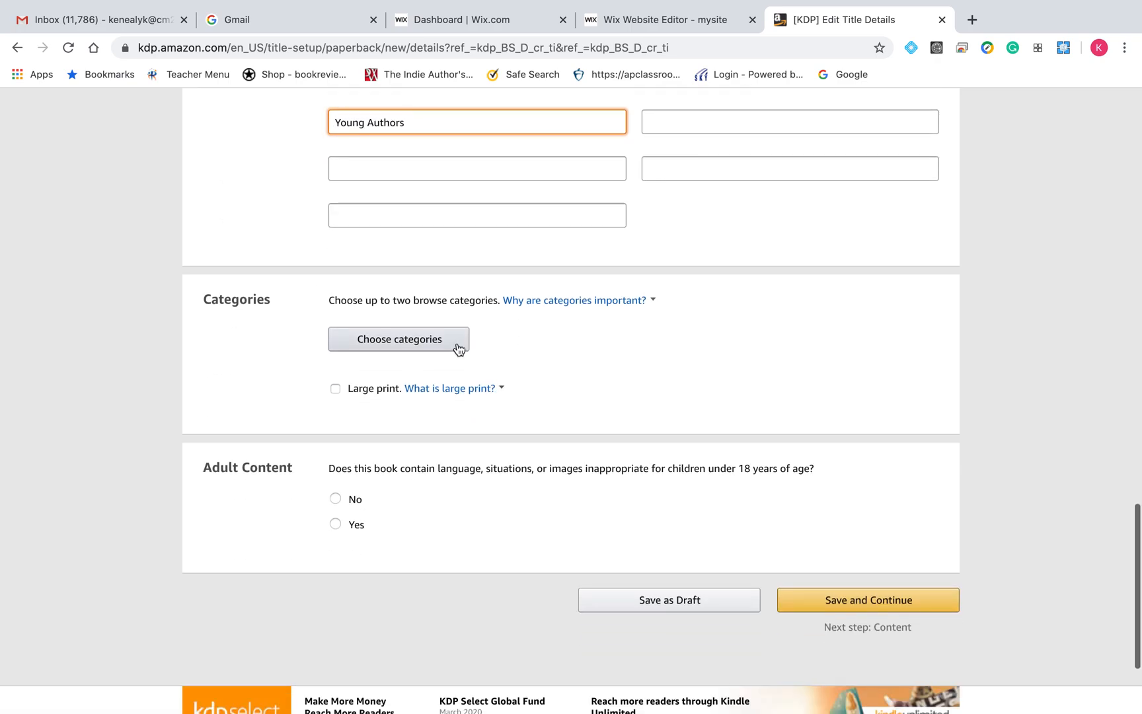
click(458, 348)
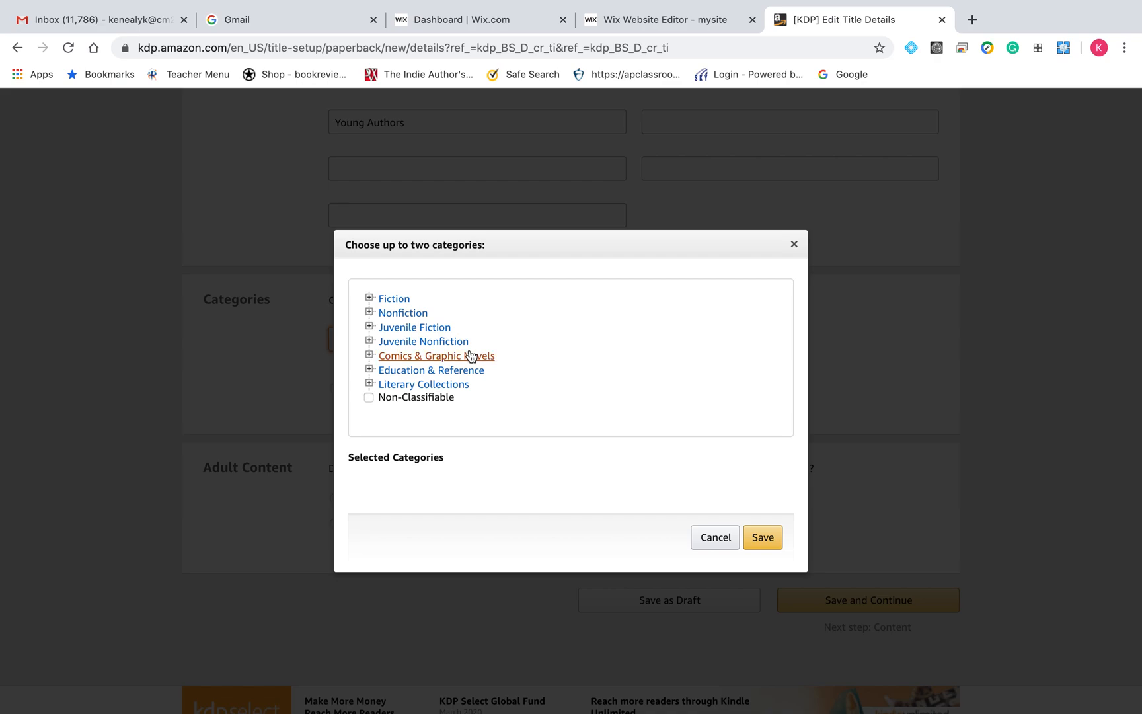
click(370, 313)
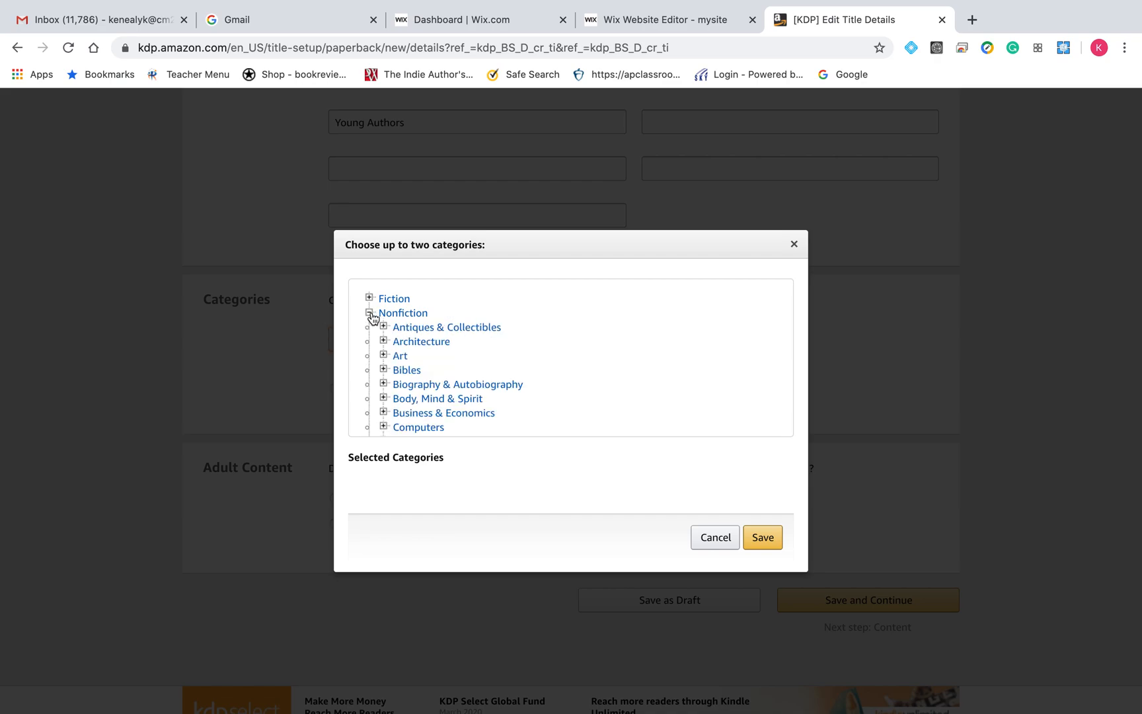
scroll(404, 375, down, 2)
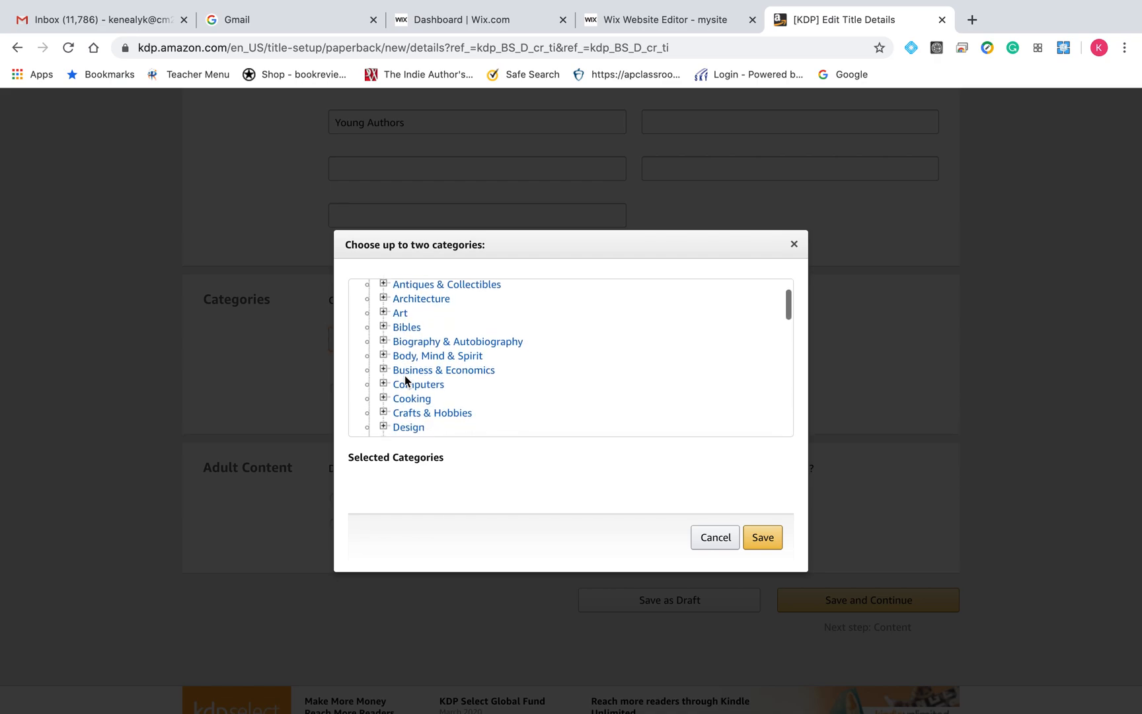
scroll(405, 375, down, 5)
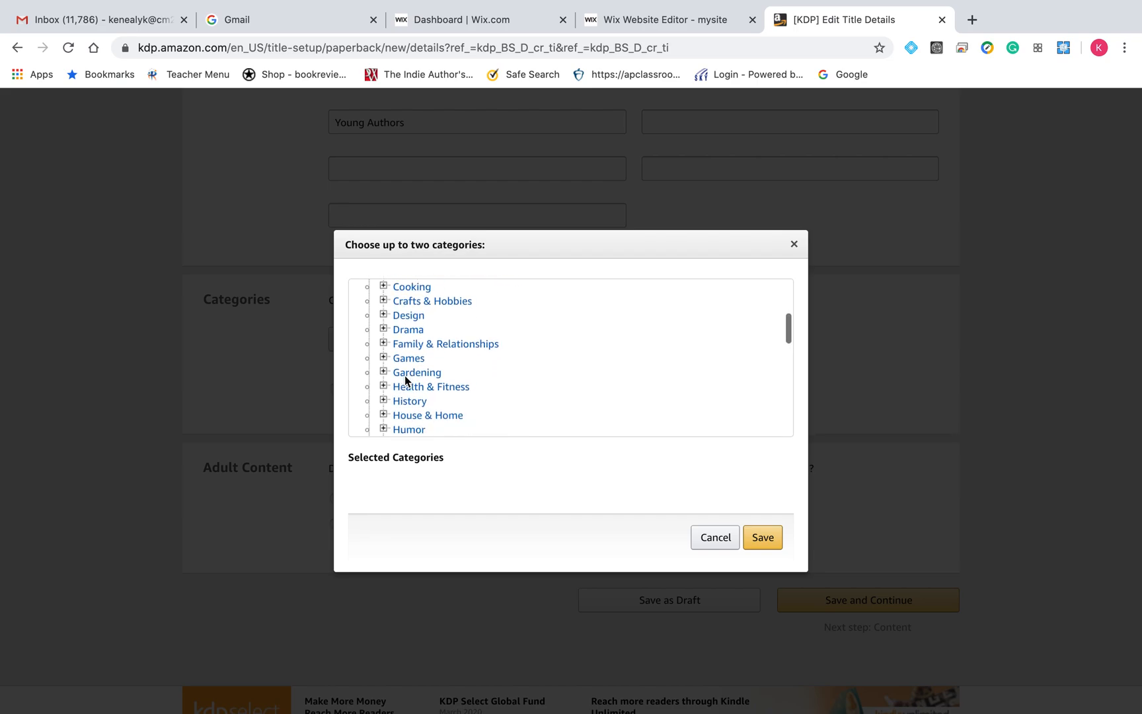
scroll(405, 381, down, 4)
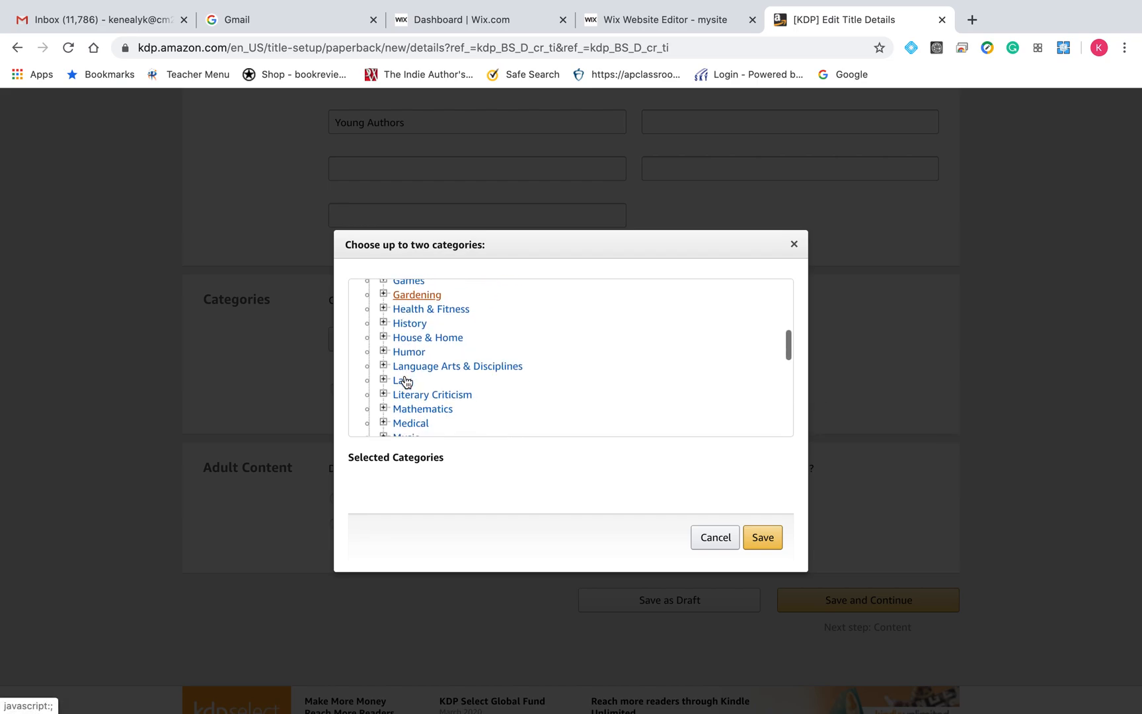
scroll(405, 381, down, 5)
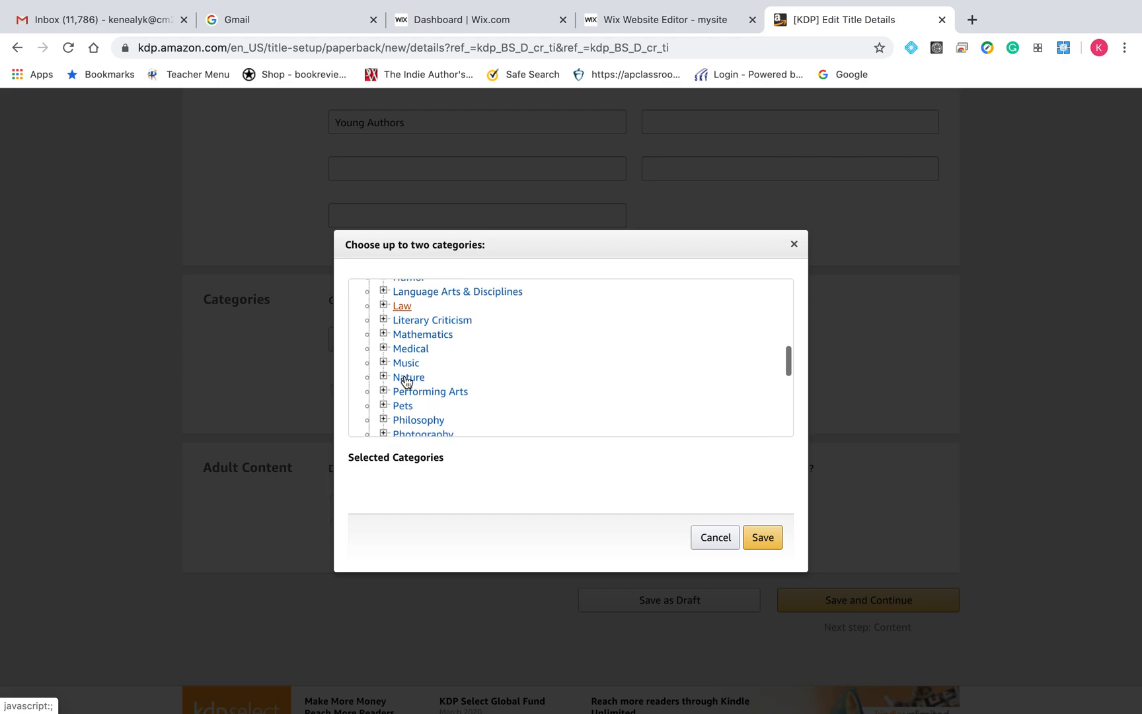
scroll(405, 381, down, 4)
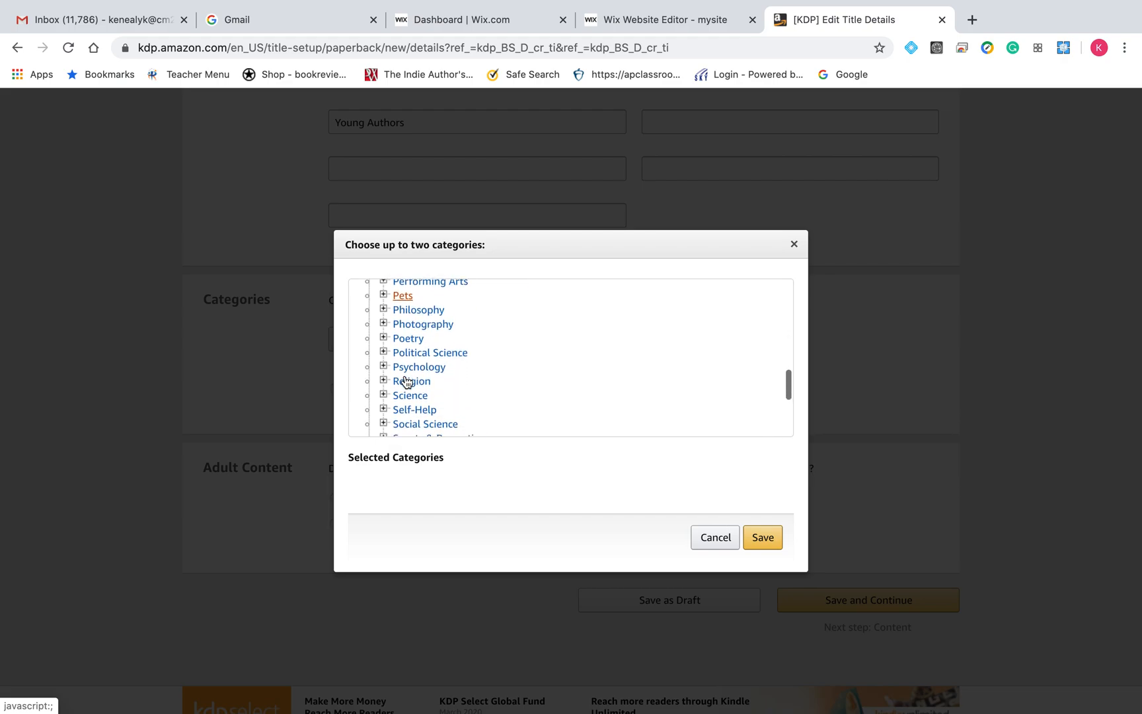
scroll(405, 381, down, 5)
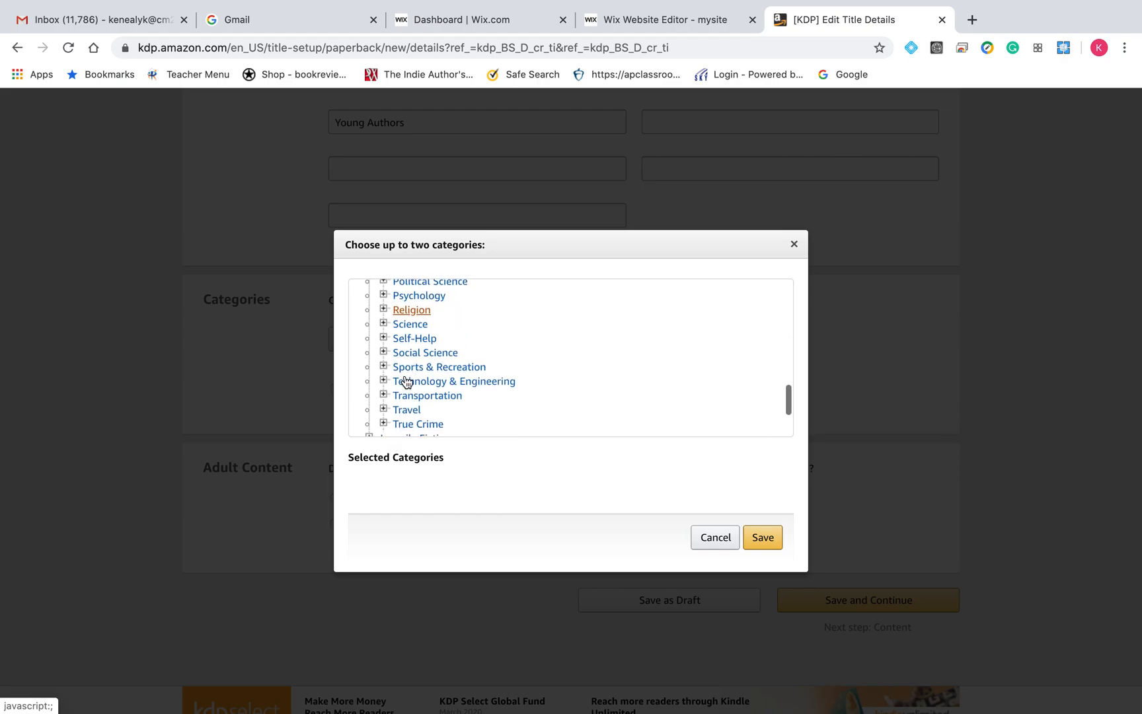
scroll(405, 381, up, 4)
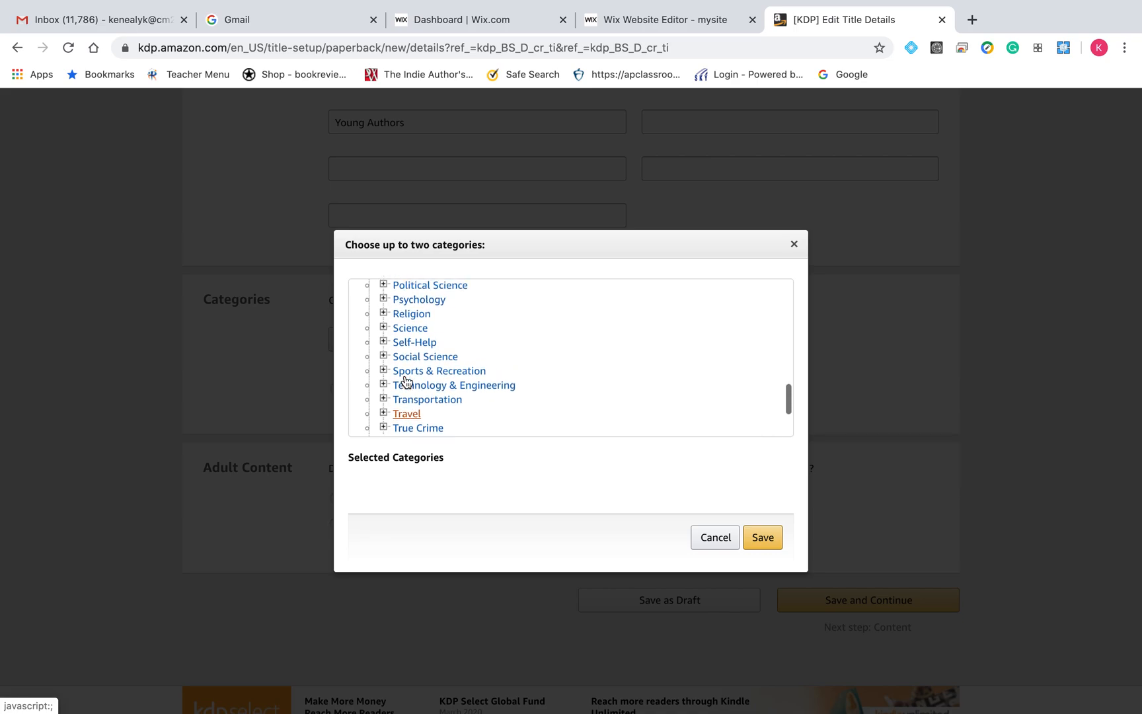
click(405, 381)
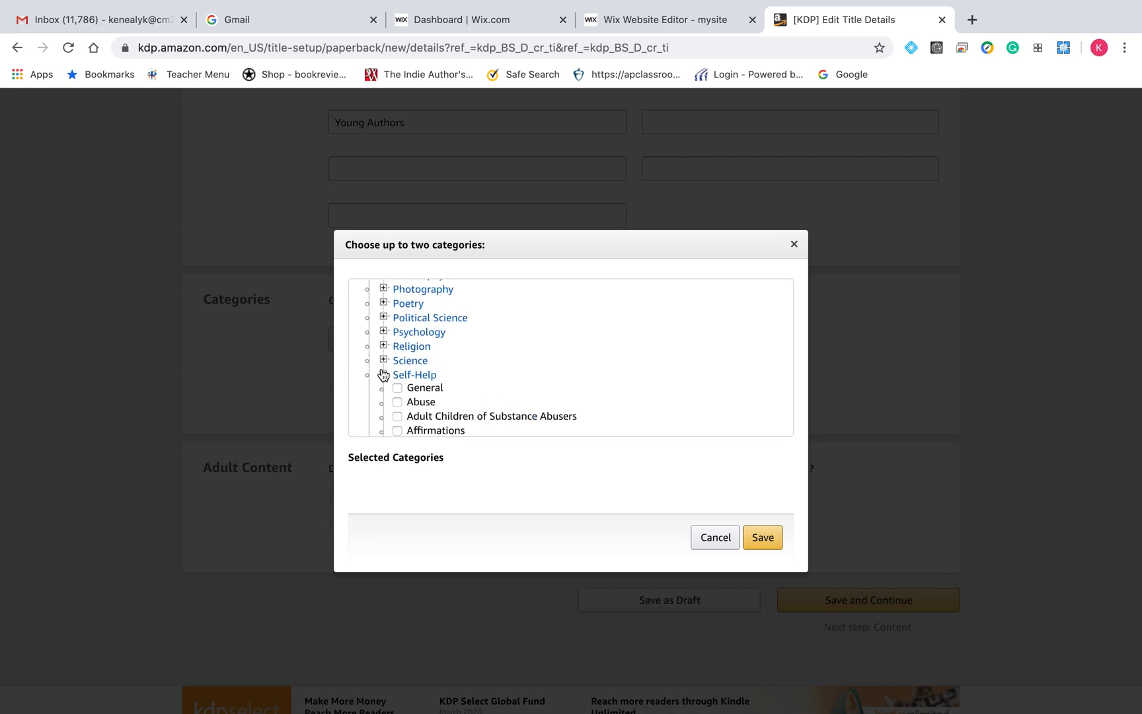
Select Creativity under Nonfiction > Self-Help as the book's category and save the category selection
scroll(415, 408, down, 1)
scroll(415, 408, down, 4)
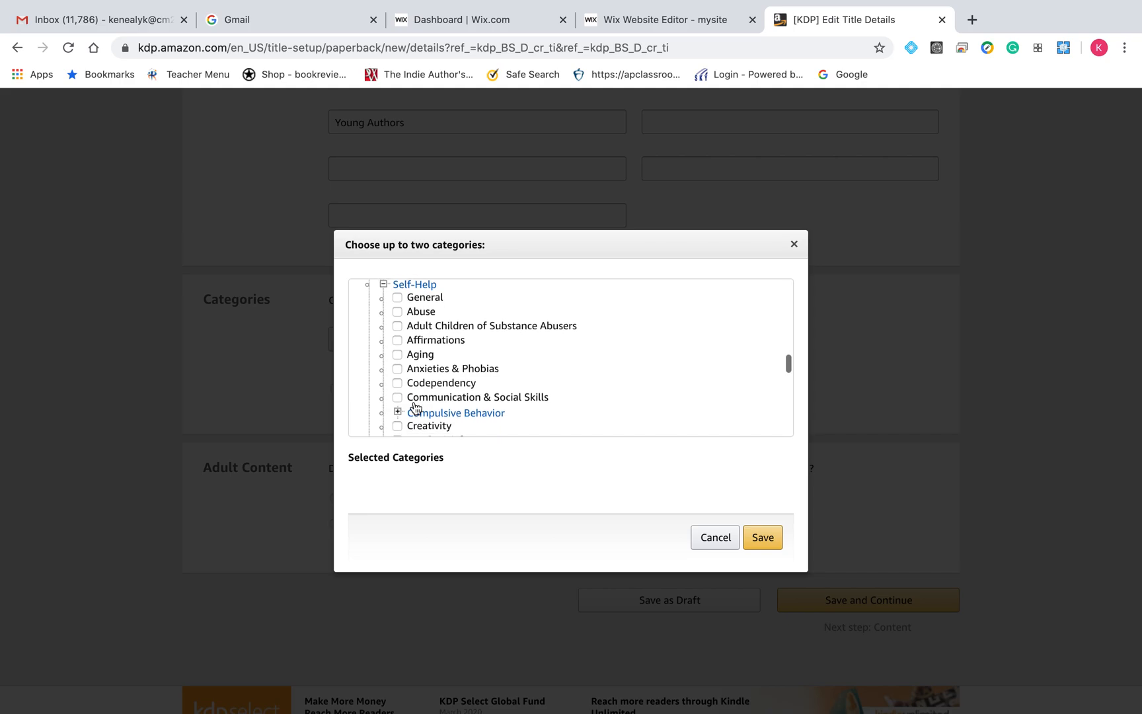
scroll(415, 408, down, 4)
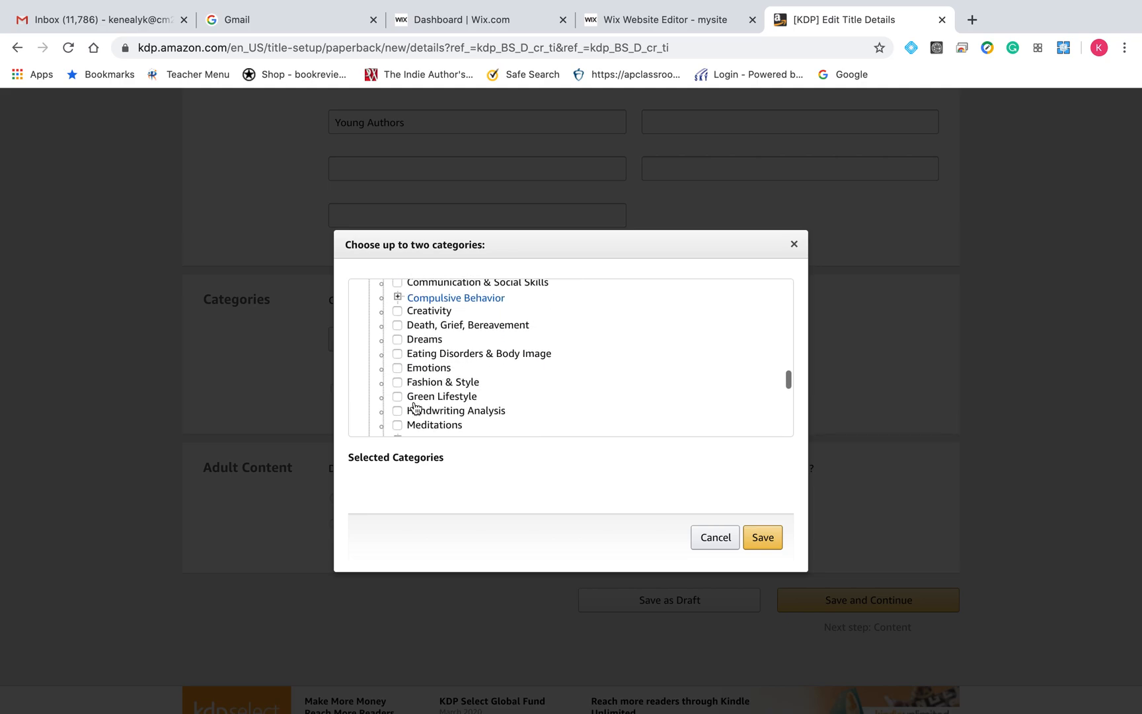
scroll(415, 409, down, 4)
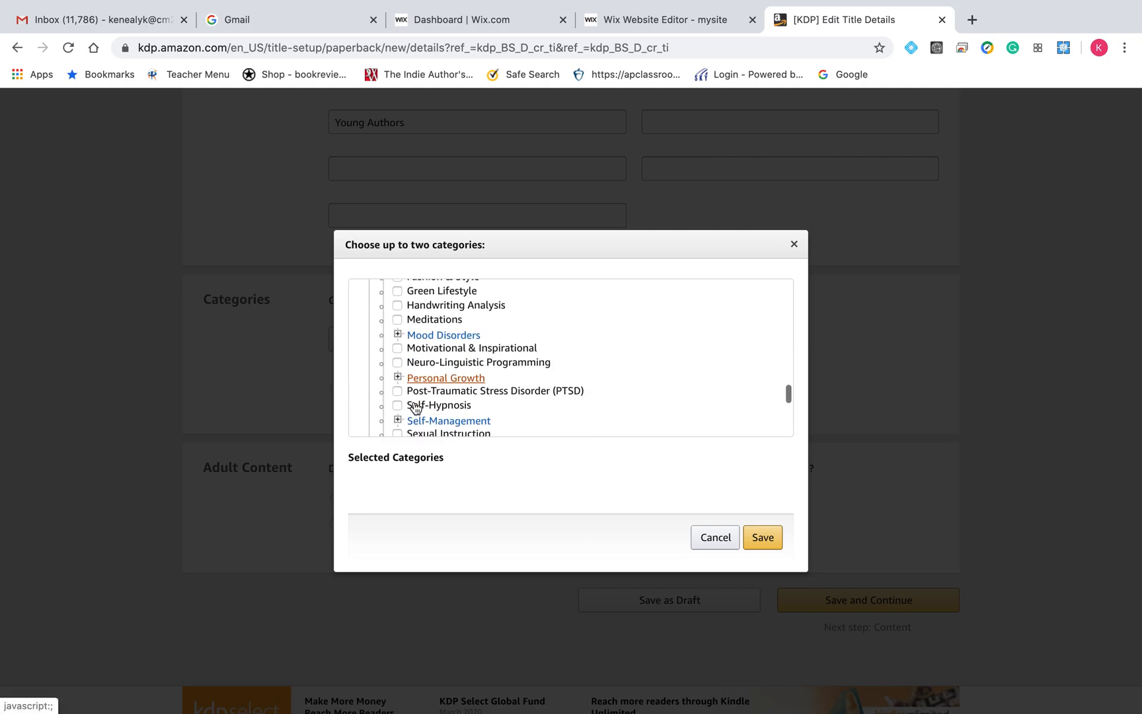
scroll(415, 408, up, 2)
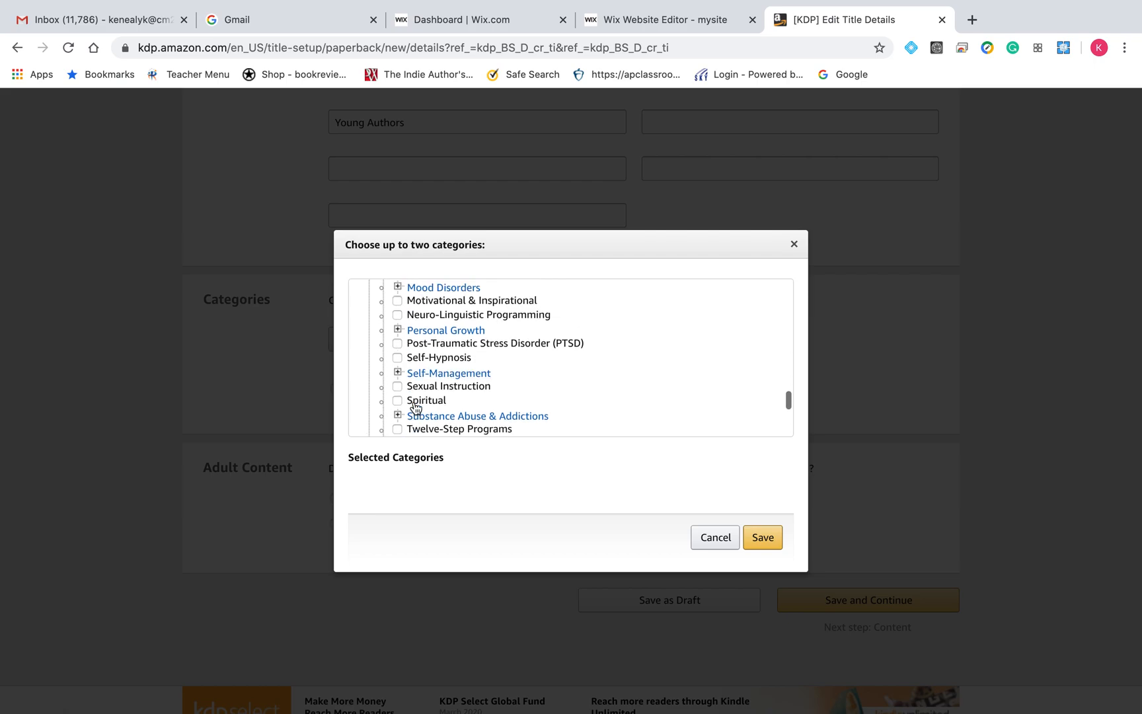
scroll(415, 406, up, 5)
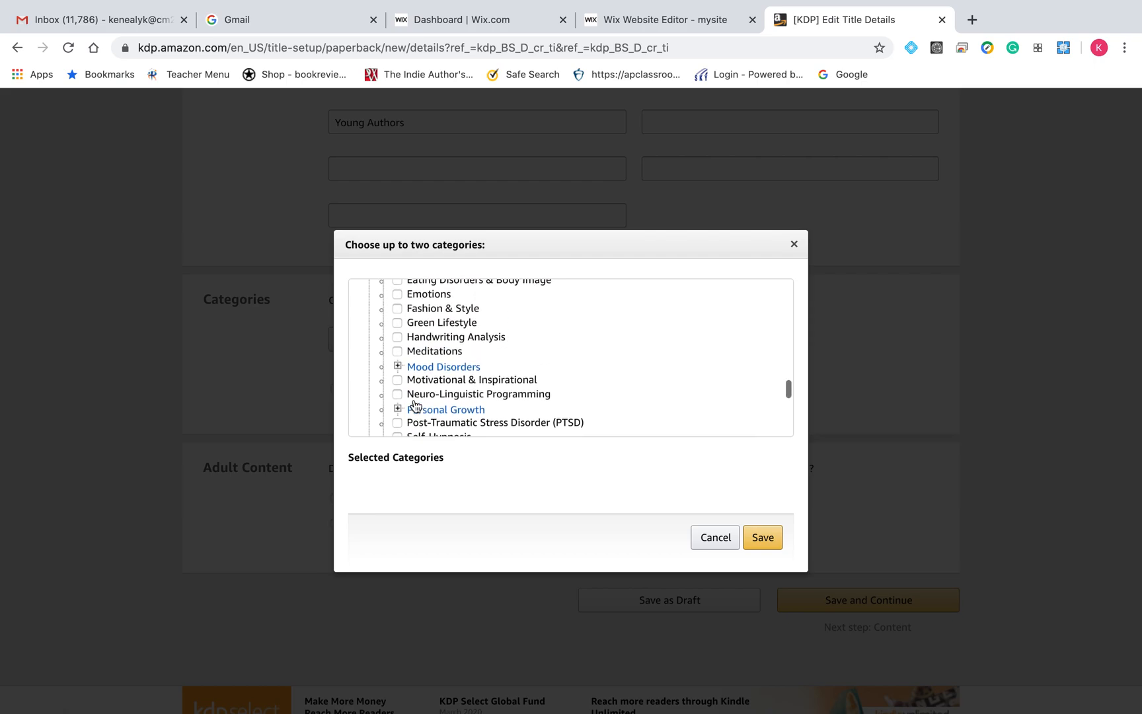
scroll(415, 406, up, 5)
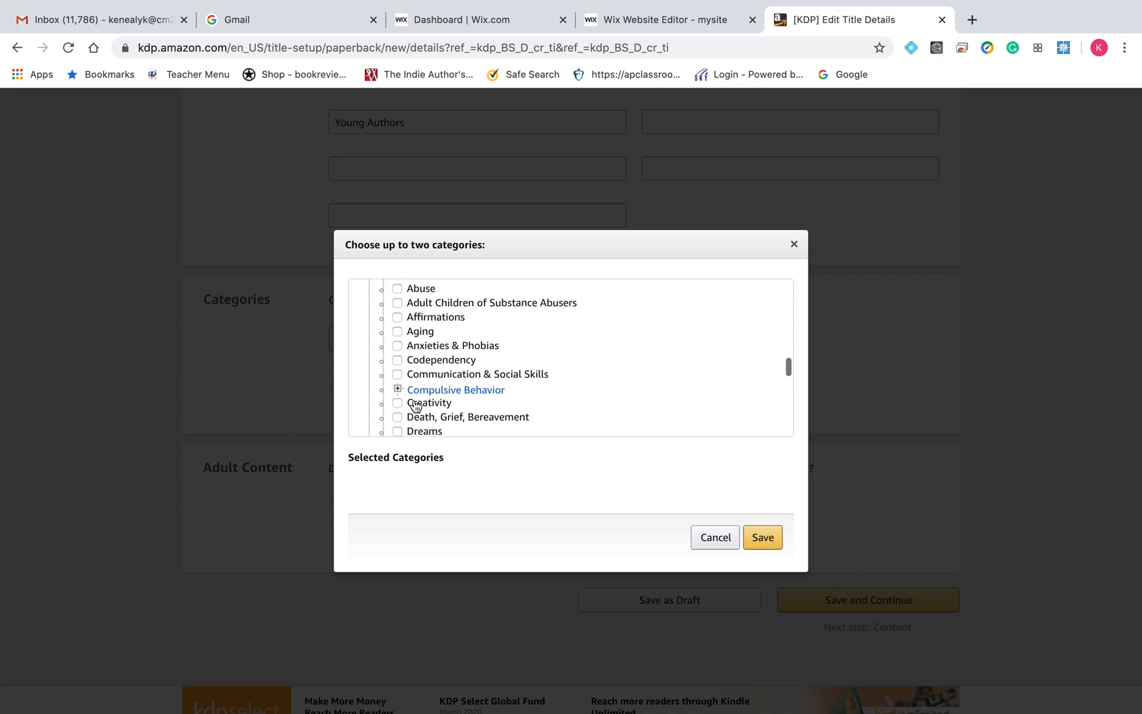
scroll(415, 405, down, 3)
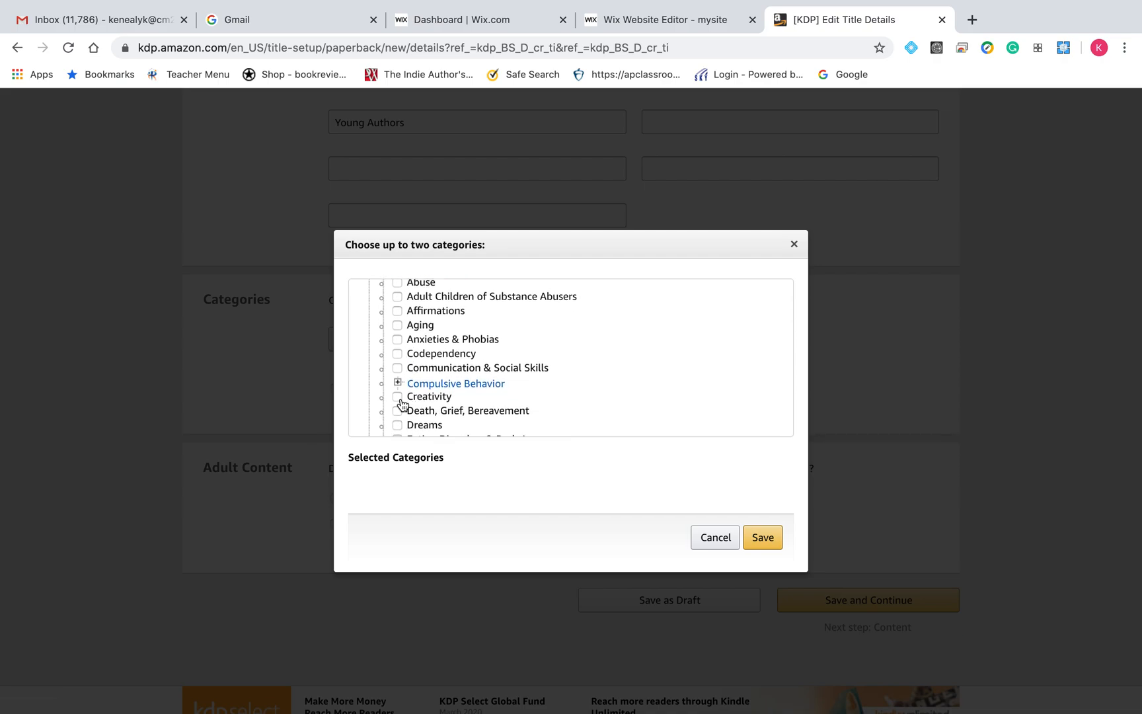
scroll(409, 367, up, 2)
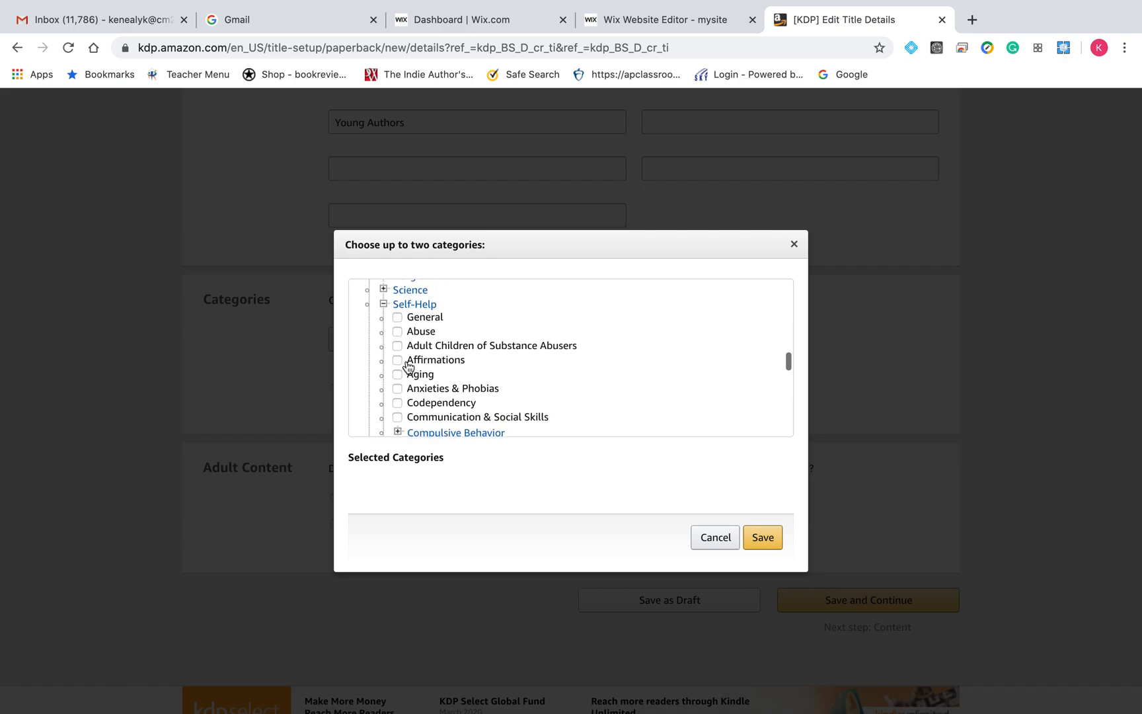
scroll(403, 362, down, 2)
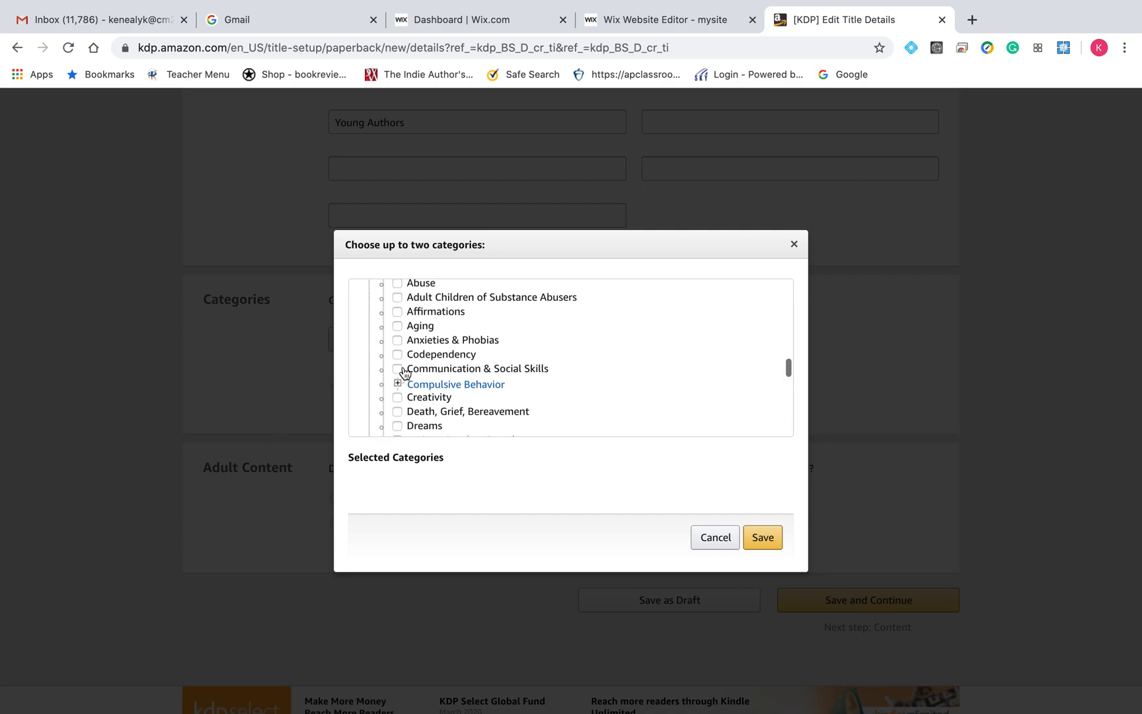
click(398, 396)
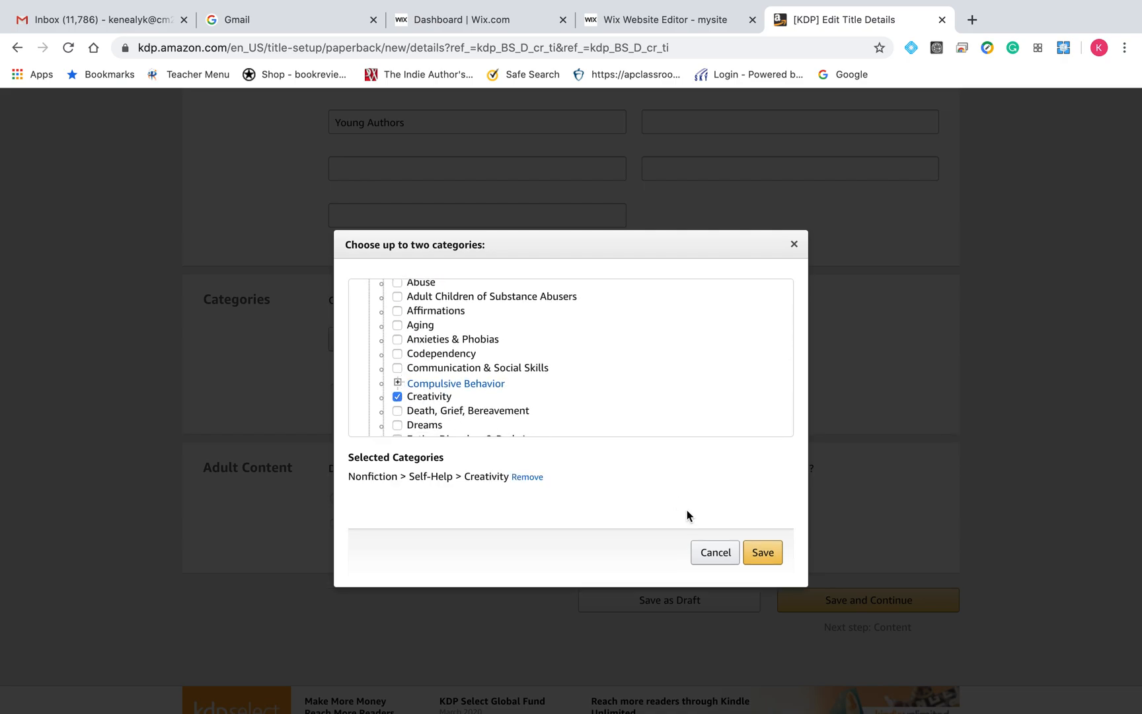
click(761, 552)
Declare that the book contains no adult content, save the paperback details and continue to the content stage
scroll(502, 456, down, 1)
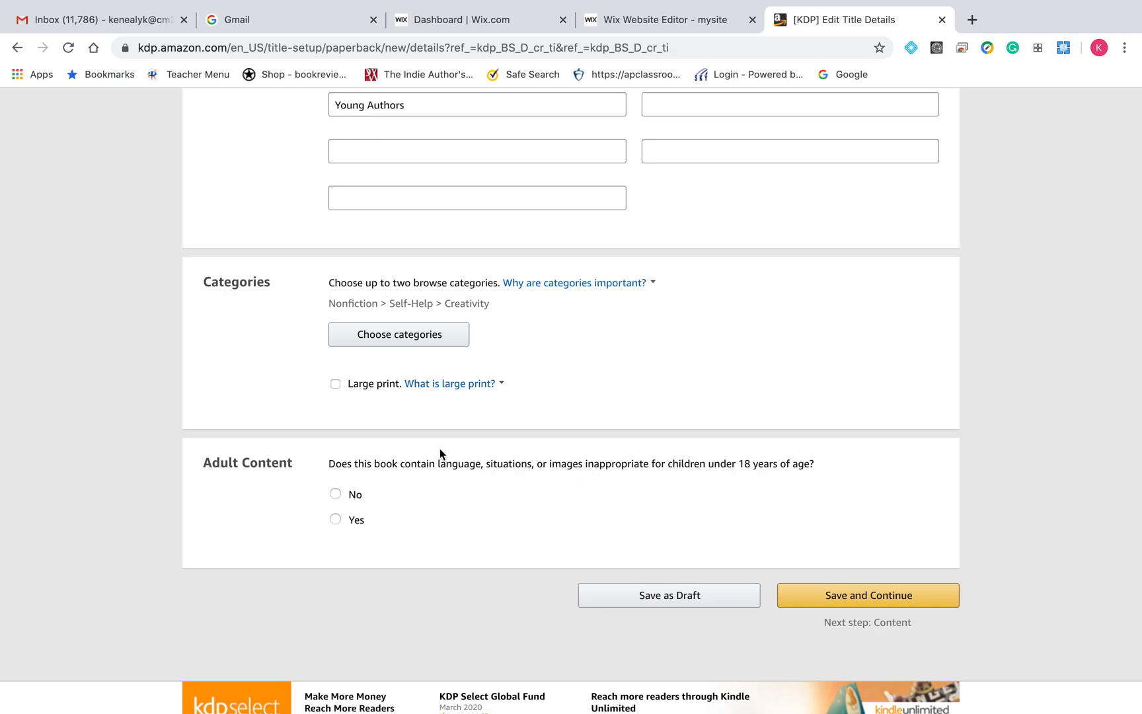
click(336, 496)
click(885, 595)
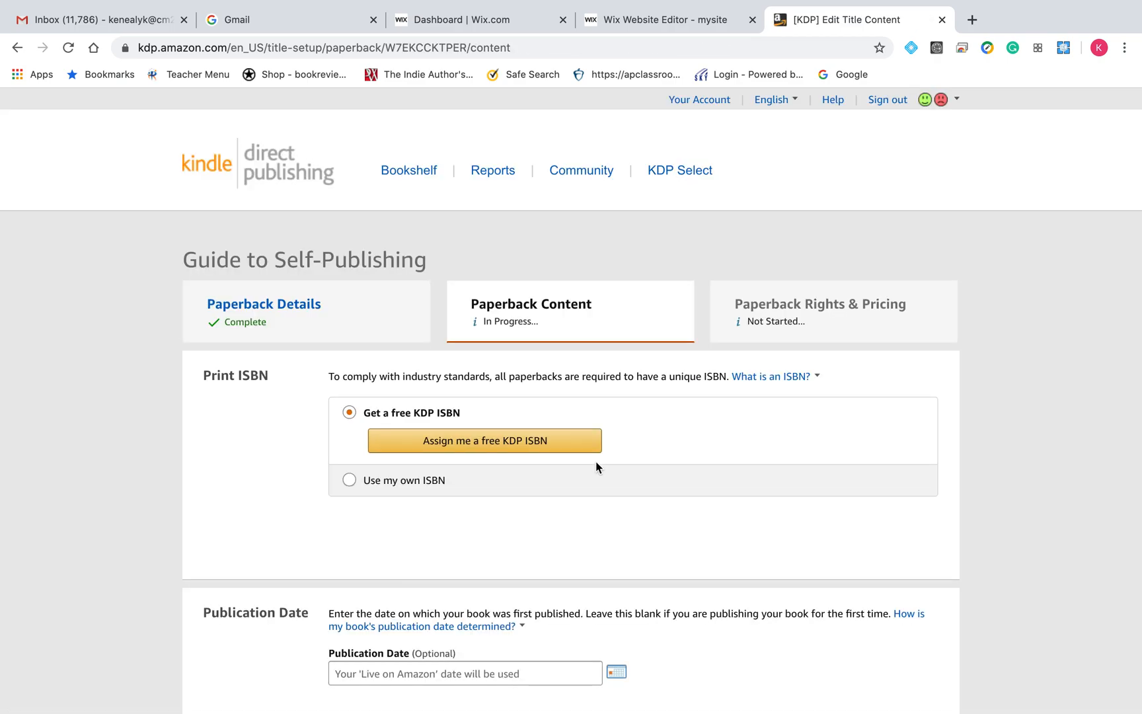
Review the print ISBN, publication date and print options, and read the explanation of trim size
scroll(593, 463, down, 2)
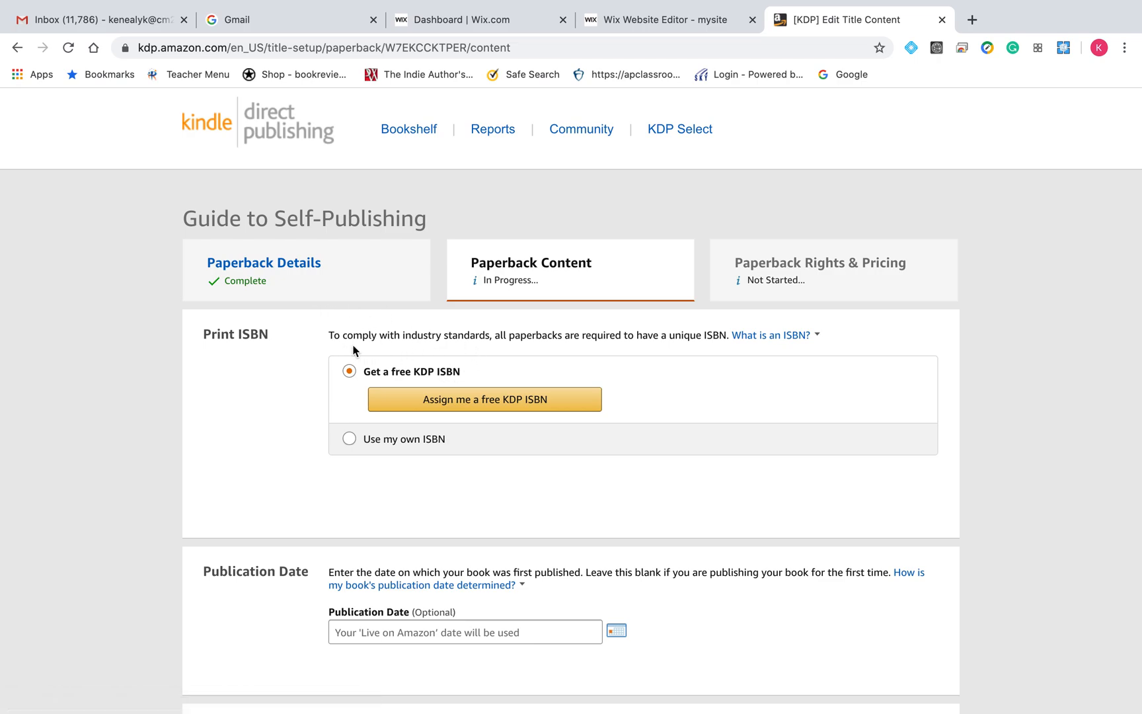
scroll(399, 443, down, 3)
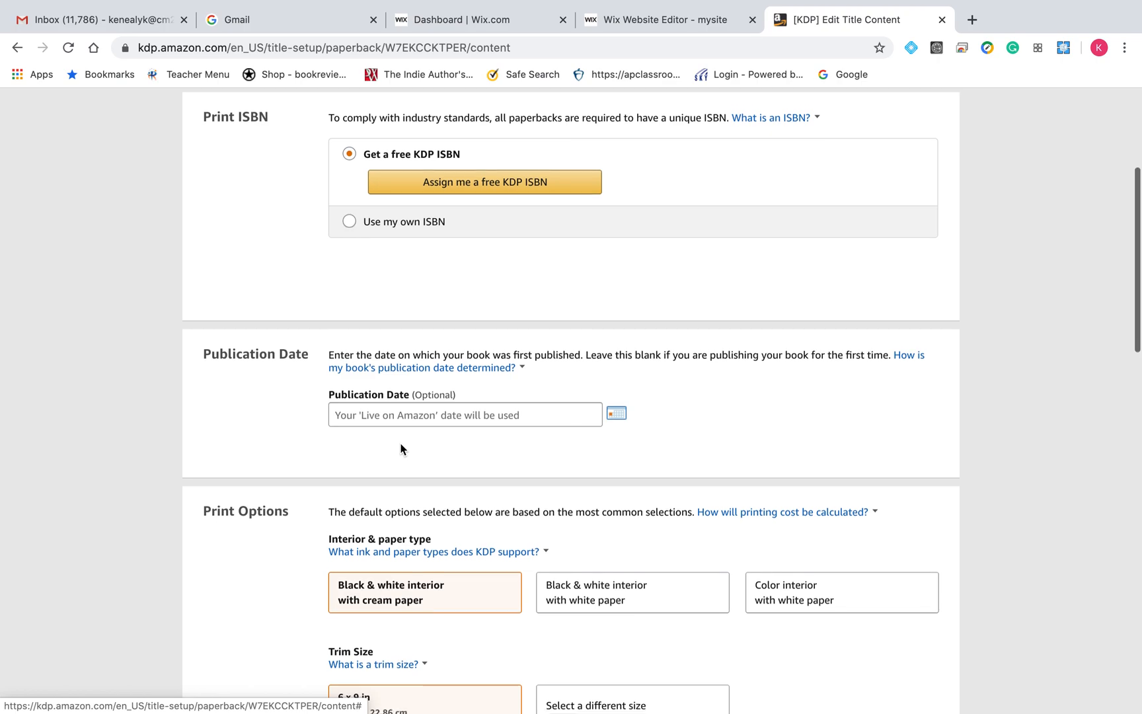
scroll(401, 450, down, 1)
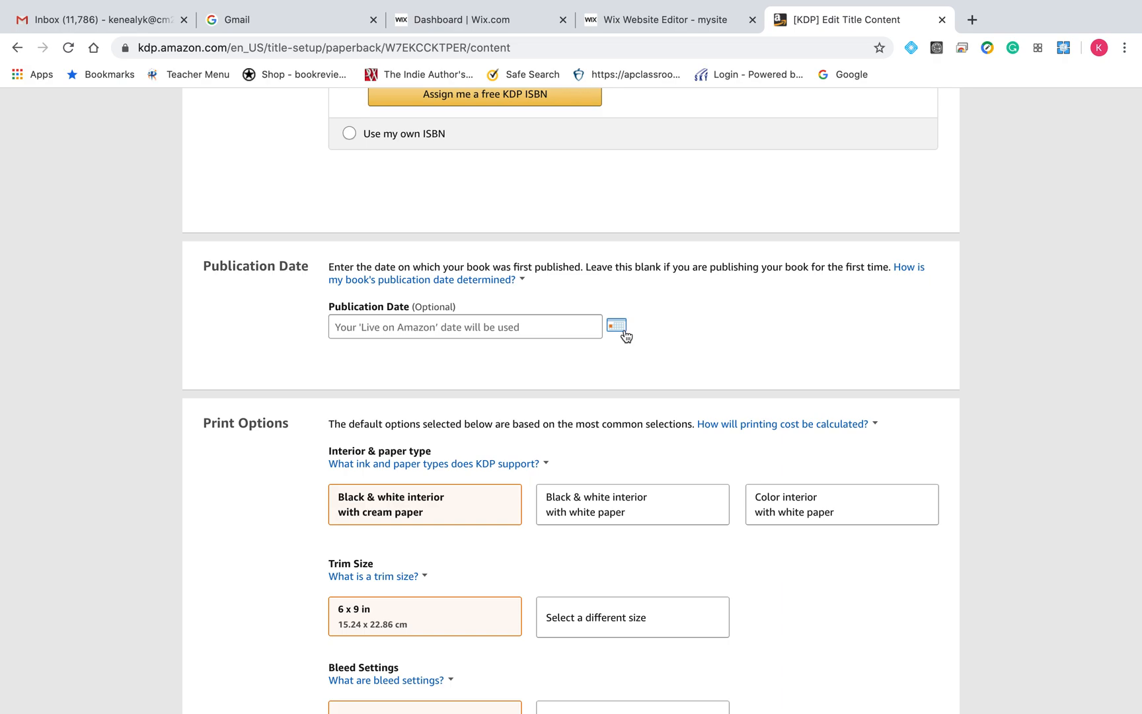
scroll(430, 337, down, 1)
scroll(428, 337, down, 5)
scroll(429, 336, up, 1)
click(419, 317)
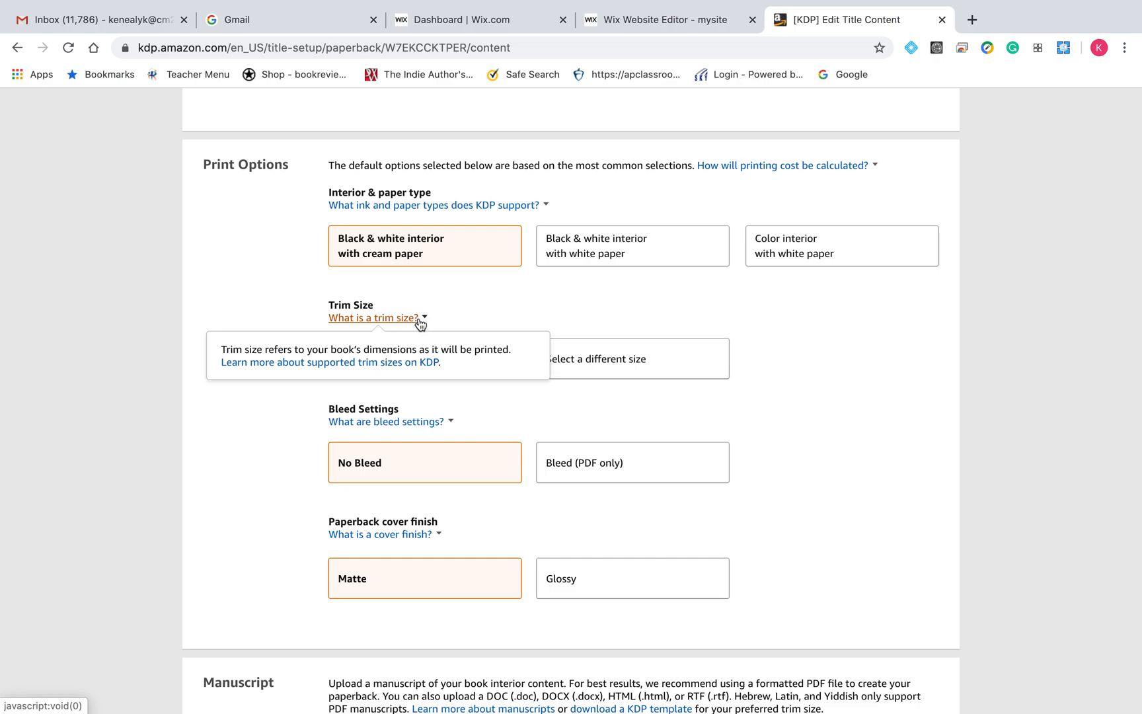
click(234, 296)
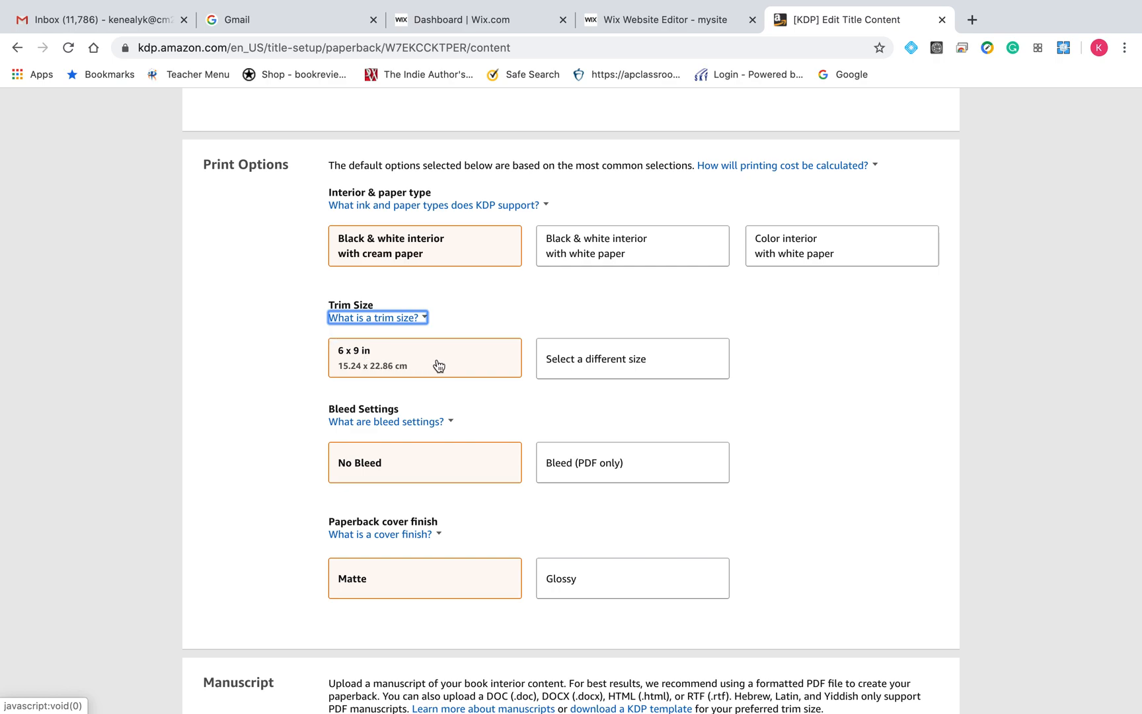
Examine the standard, non-standard and self-defined trim size choices without selecting a different size
click(587, 360)
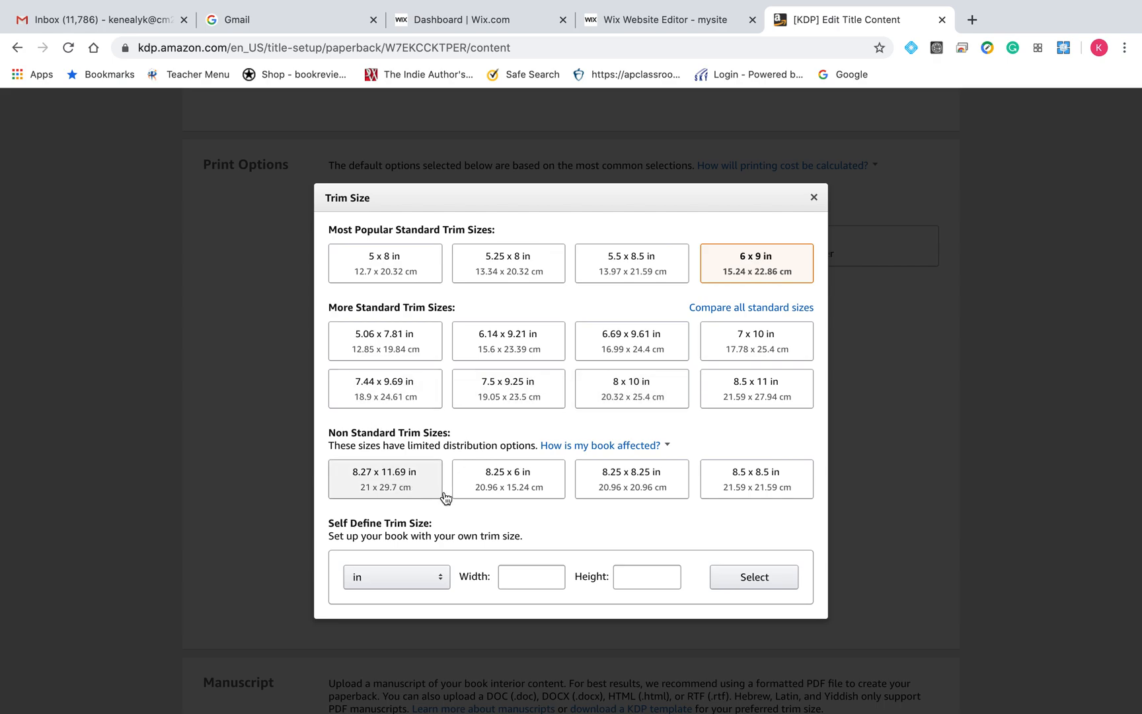
click(506, 576)
click(653, 576)
click(530, 579)
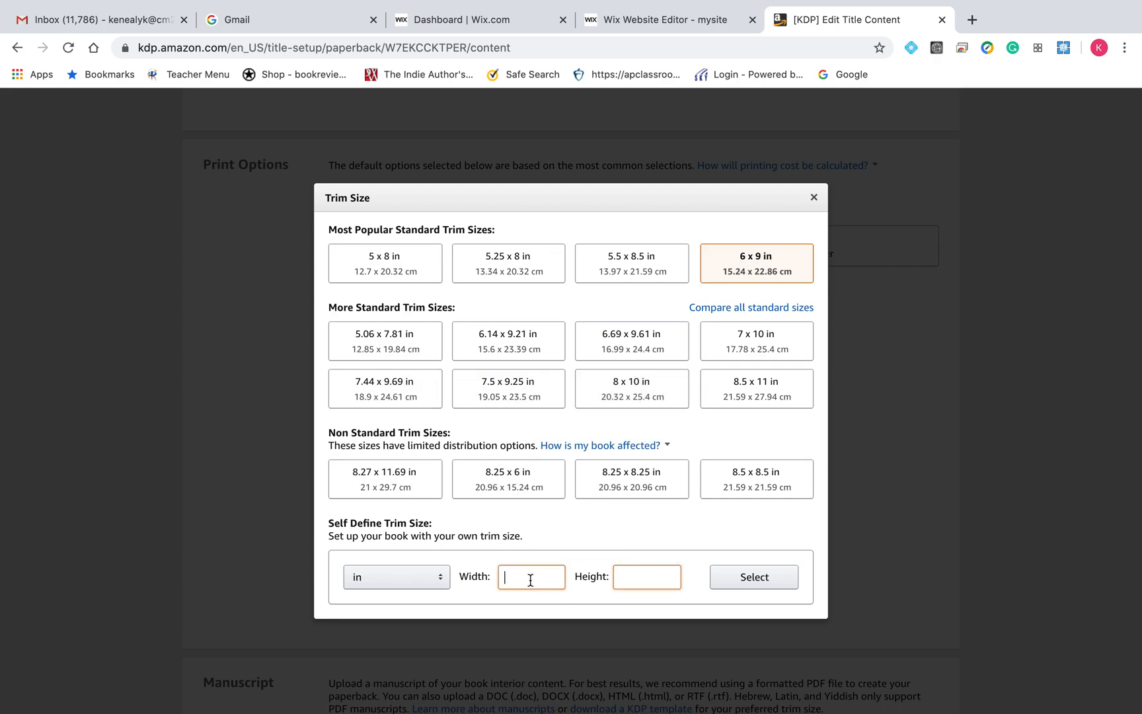
click(816, 196)
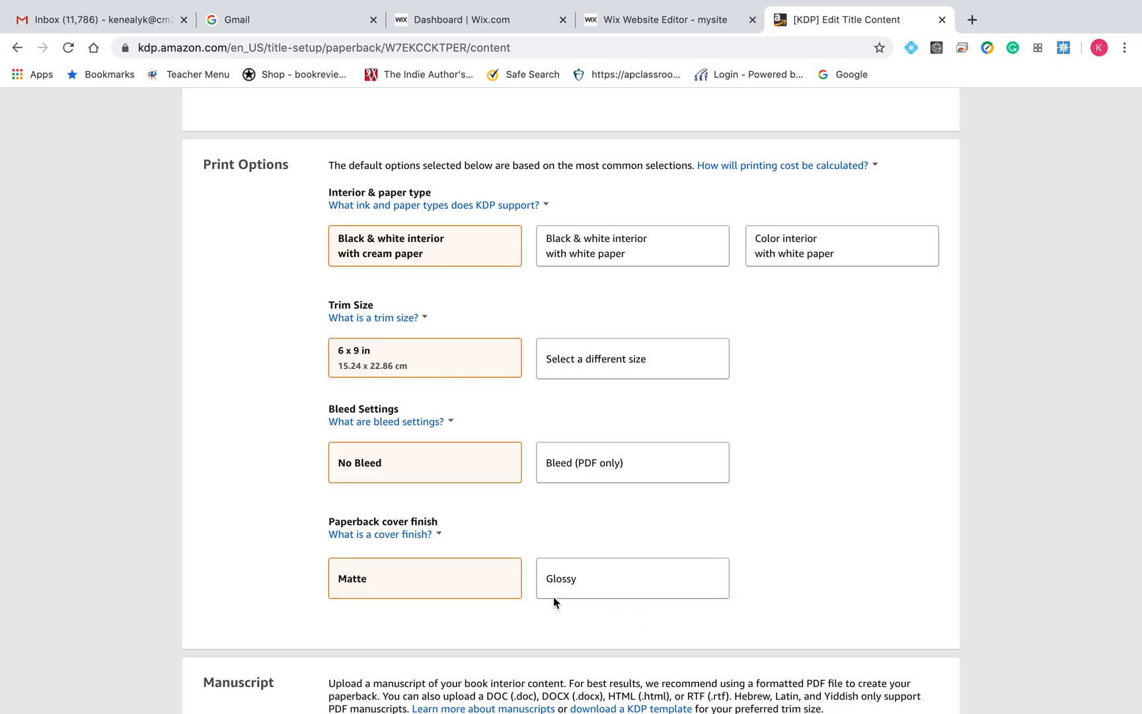
Check the cover finish explanation and the print options, then examine the manuscript and book cover upload sections
click(416, 534)
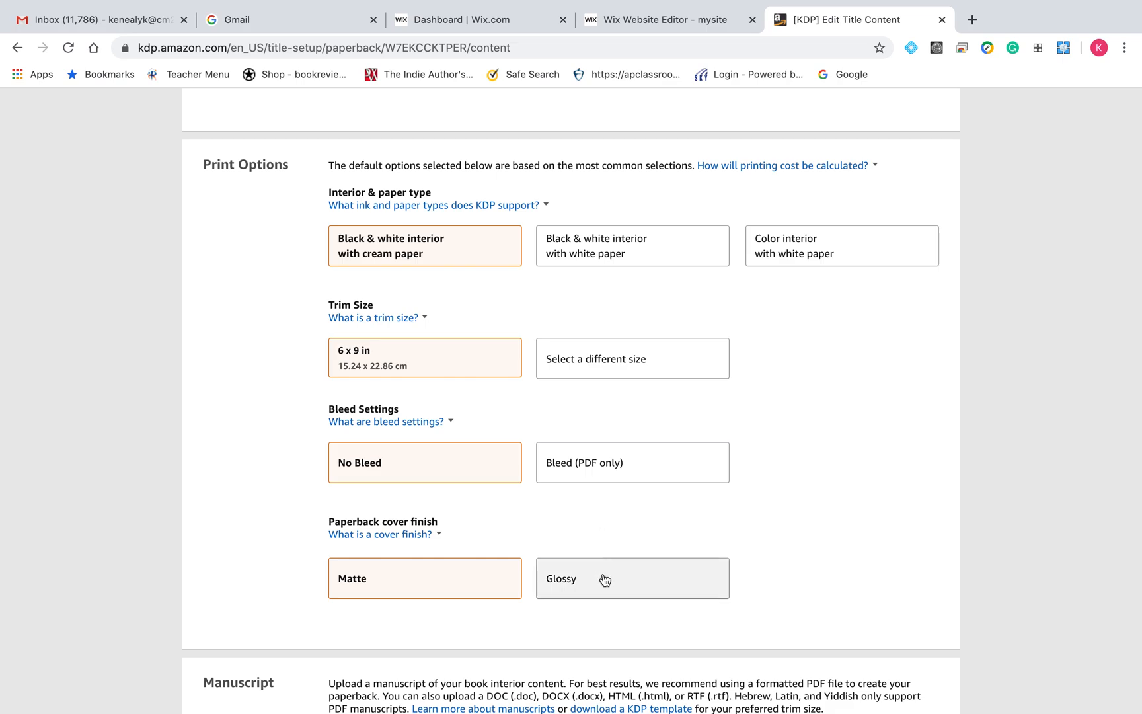
scroll(533, 550, up, 2)
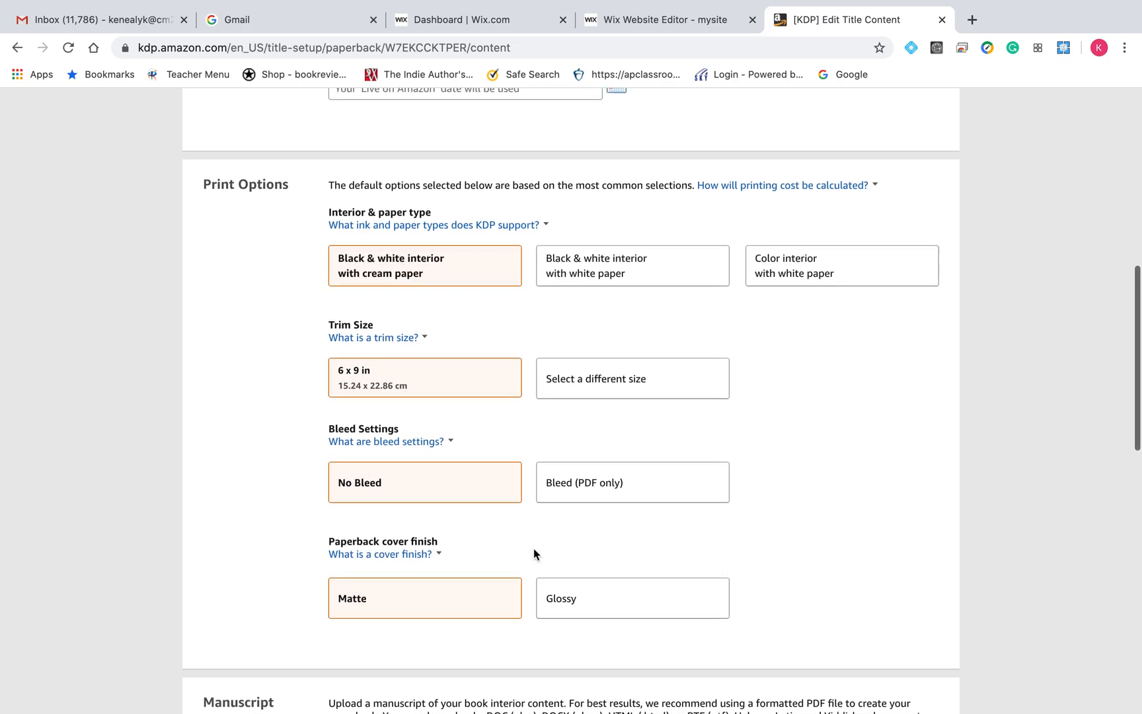
scroll(534, 553, down, 1)
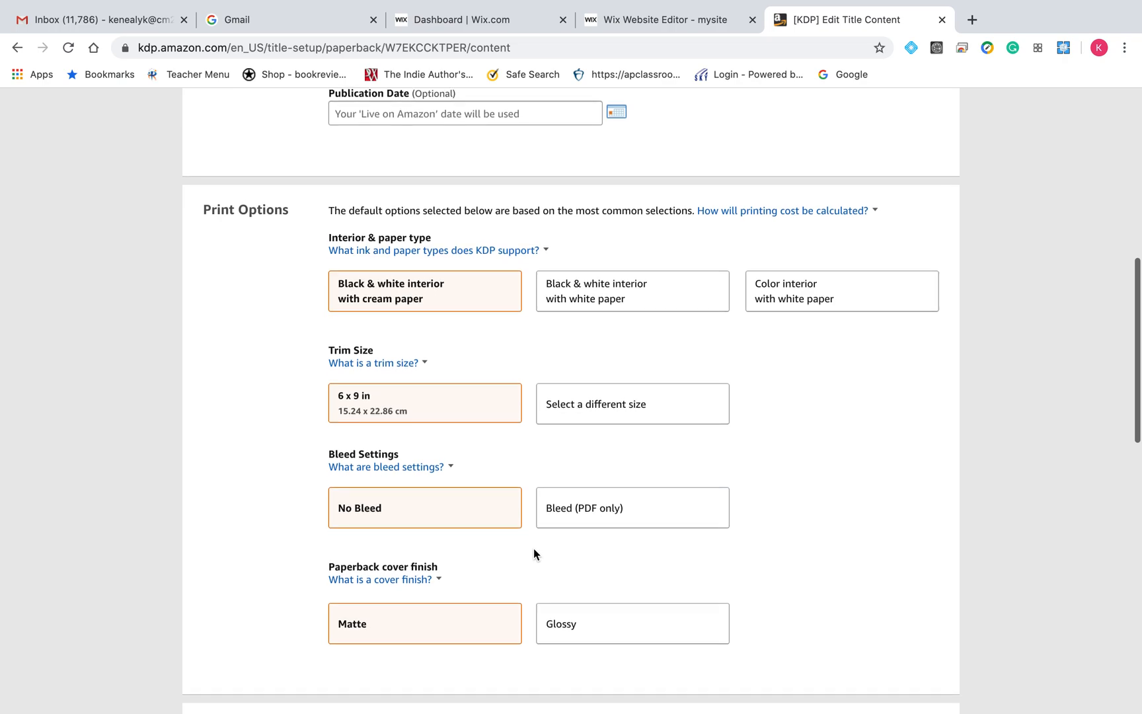
scroll(594, 398, down, 4)
scroll(593, 397, down, 10)
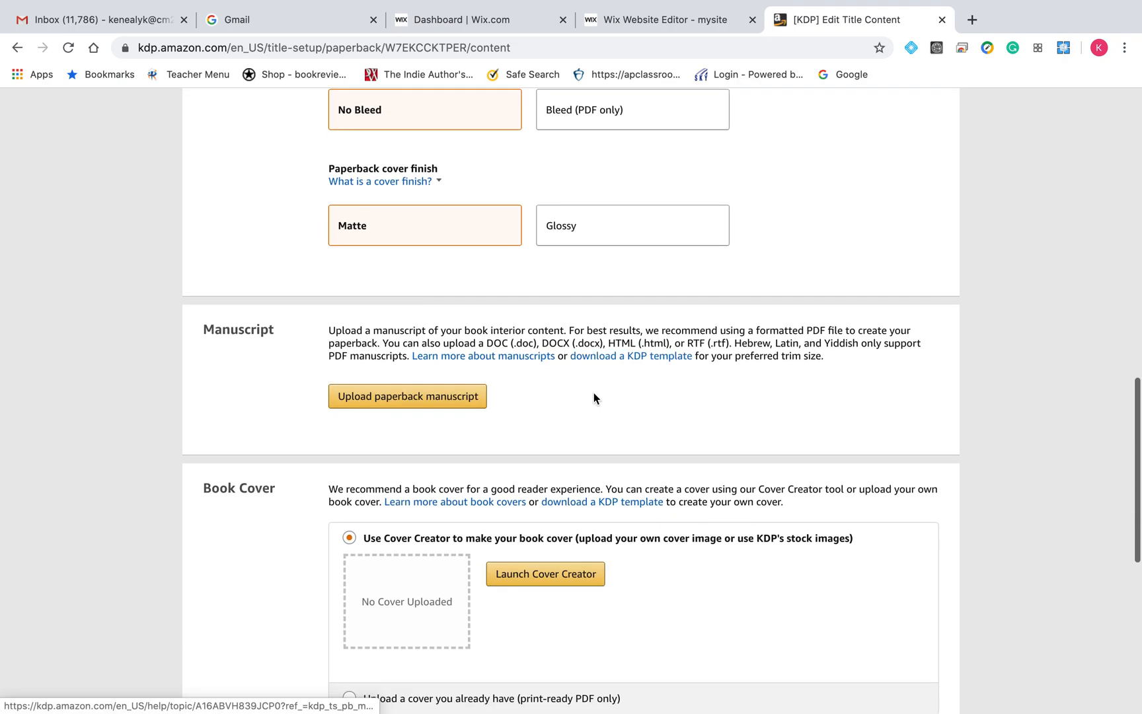
Review the manuscript, book cover and book preview sections, and try to save the paperback content and continue to pricing
scroll(593, 397, down, 1)
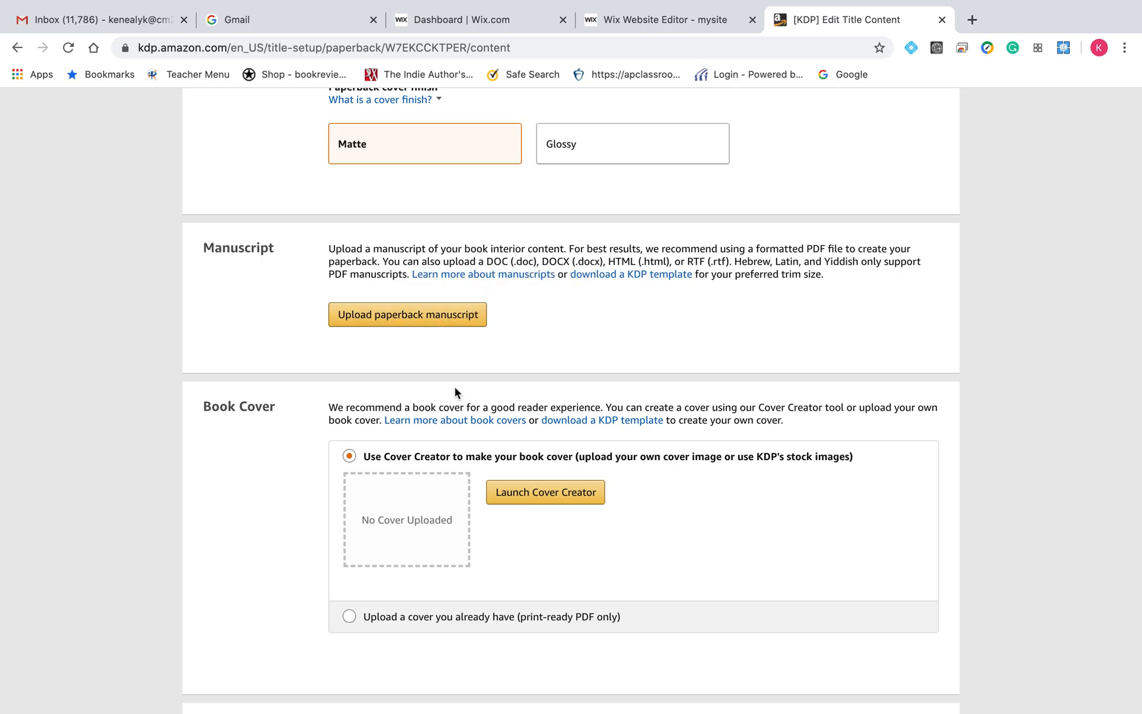
scroll(454, 388, down, 1)
scroll(456, 392, down, 3)
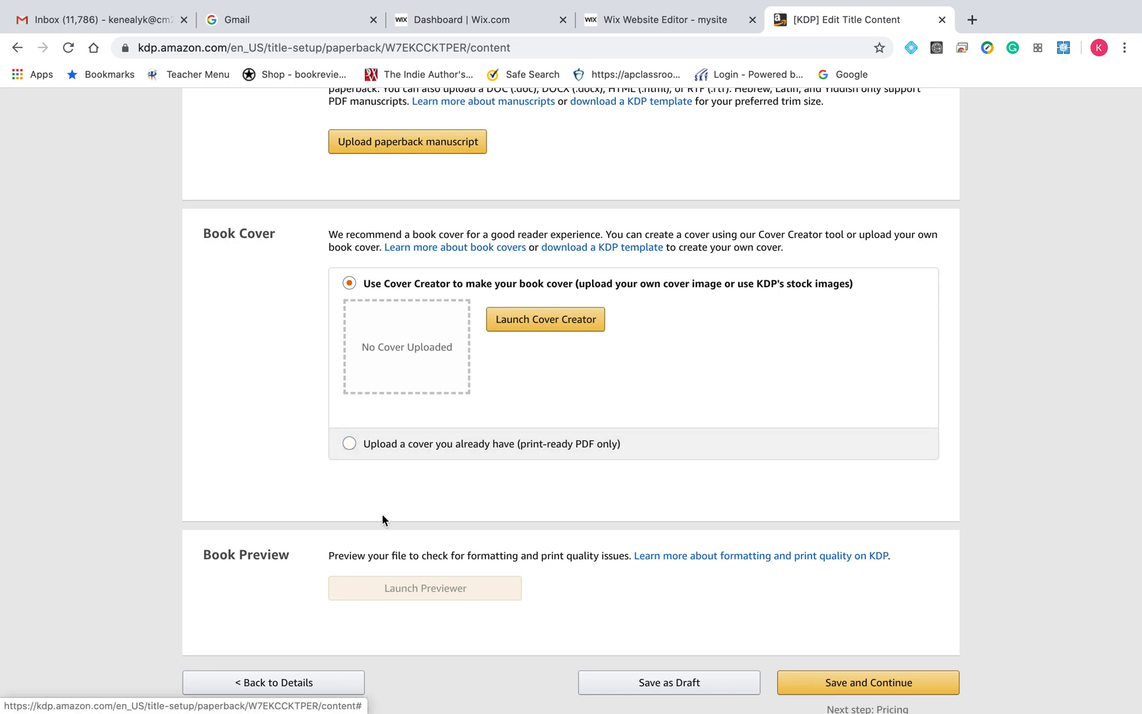
scroll(381, 514, down, 1)
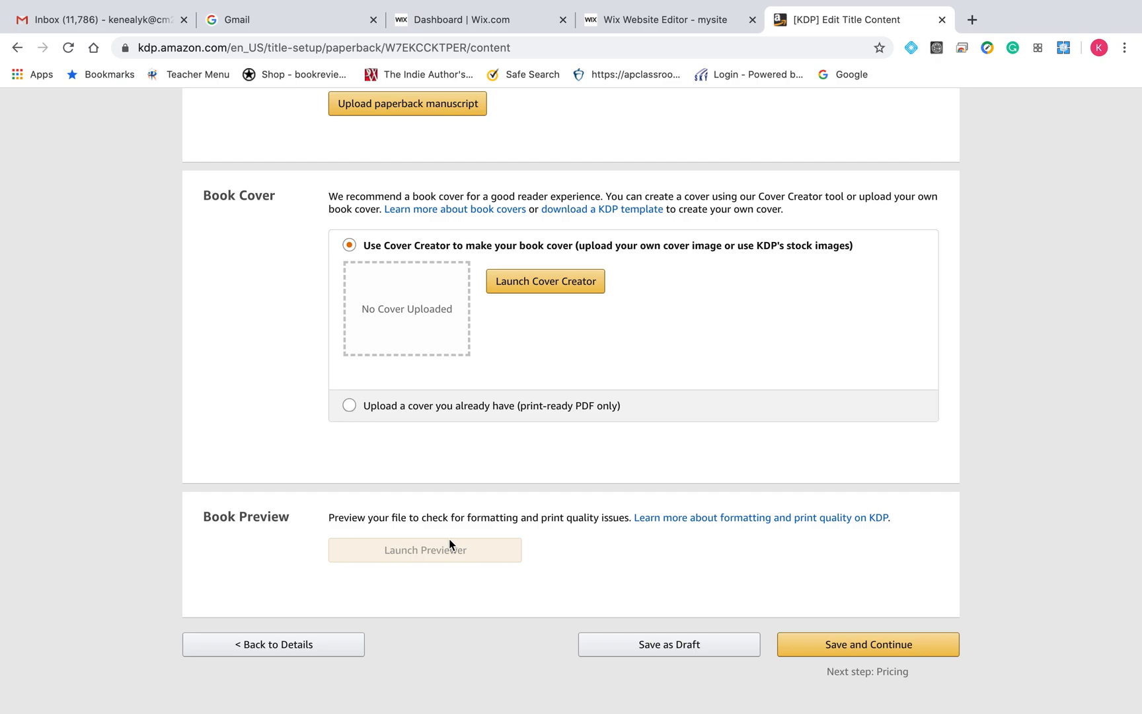
click(833, 648)
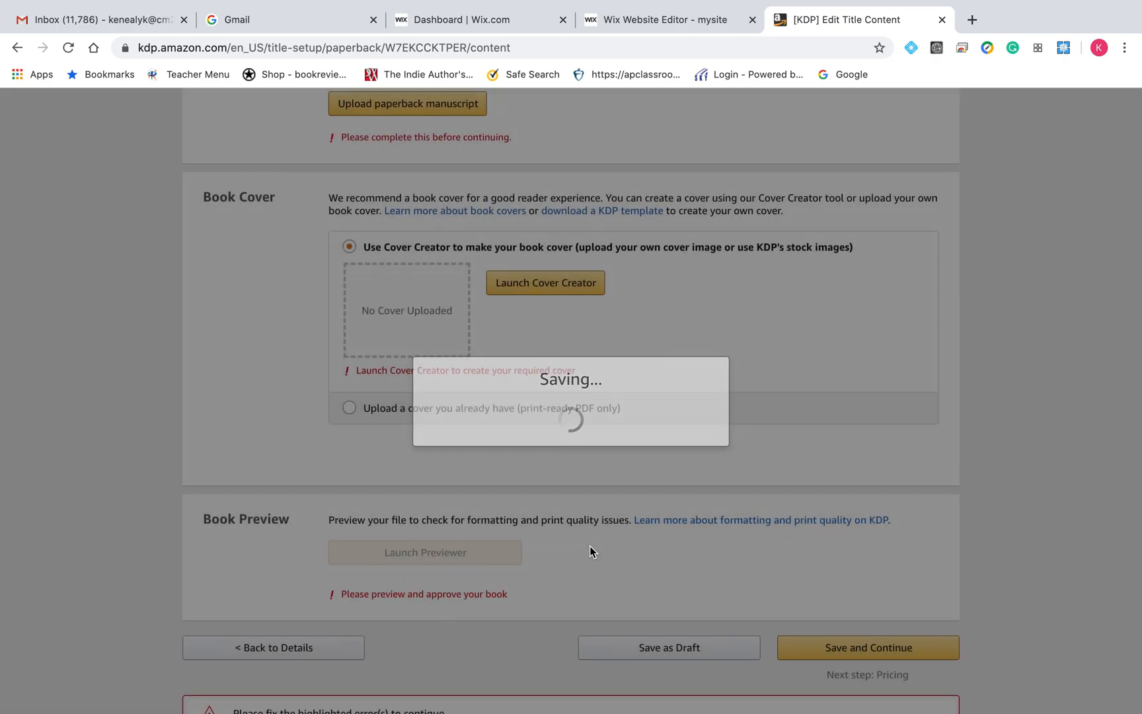
Examine the paperback content page for incomplete requirements in the print ISBN, manuscript, book cover and book preview sections
scroll(442, 495, up, 3)
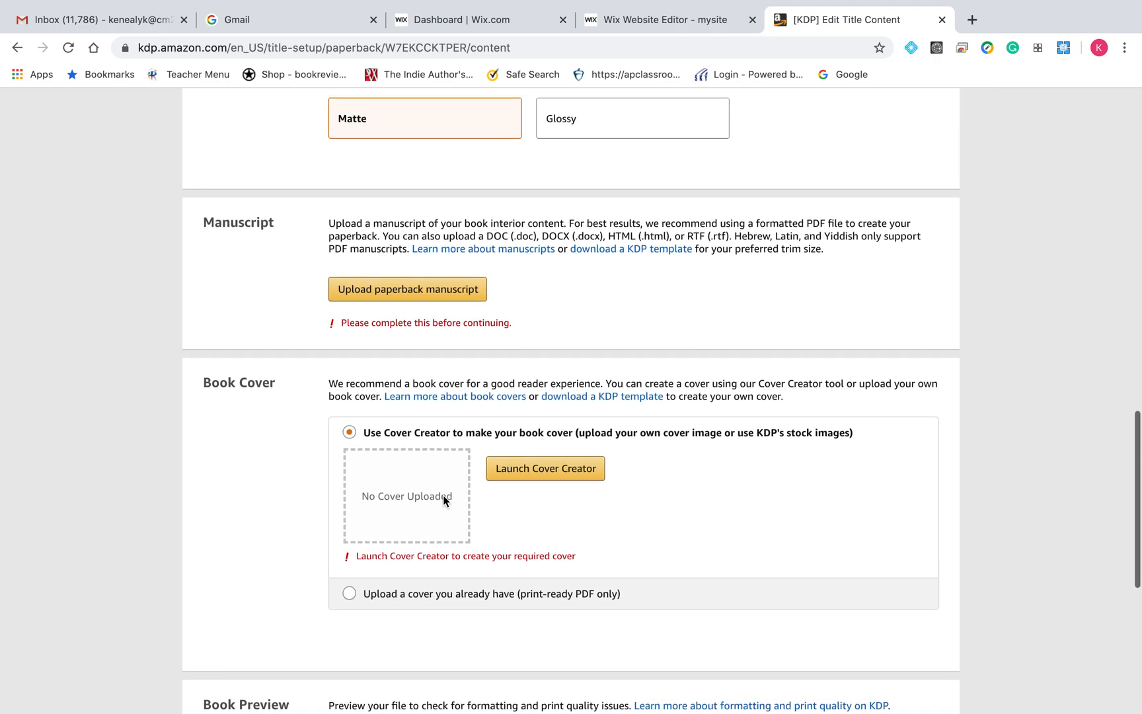
scroll(442, 496, up, 2)
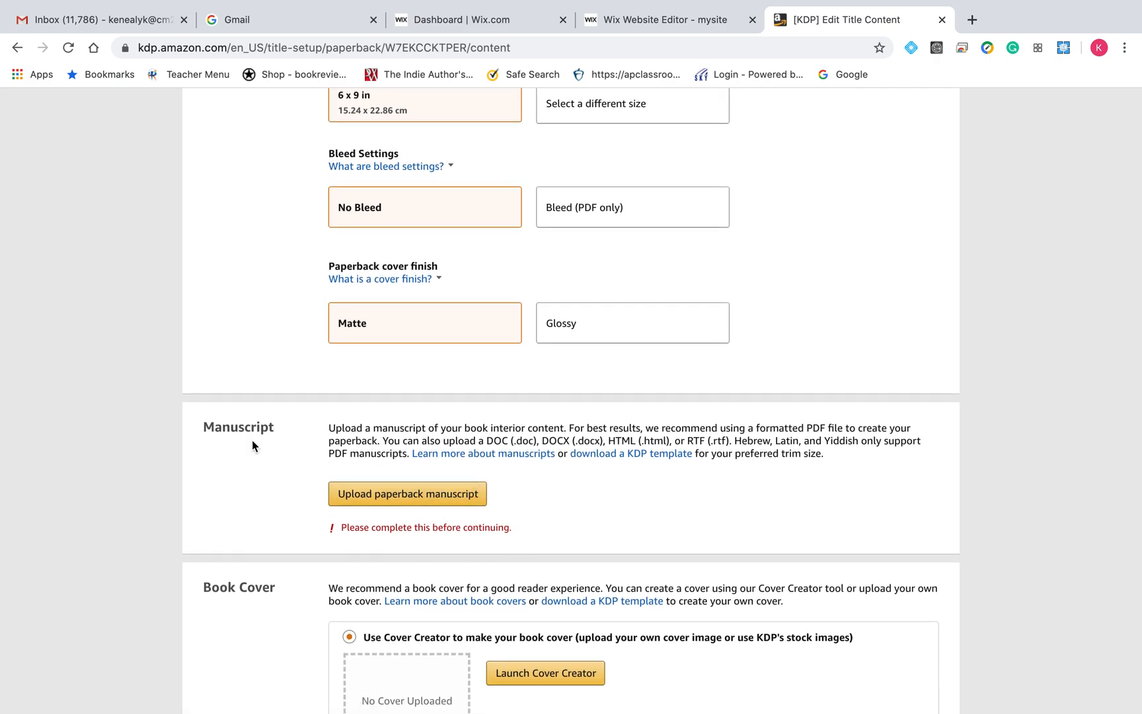
scroll(521, 528, down, 5)
scroll(522, 529, down, 3)
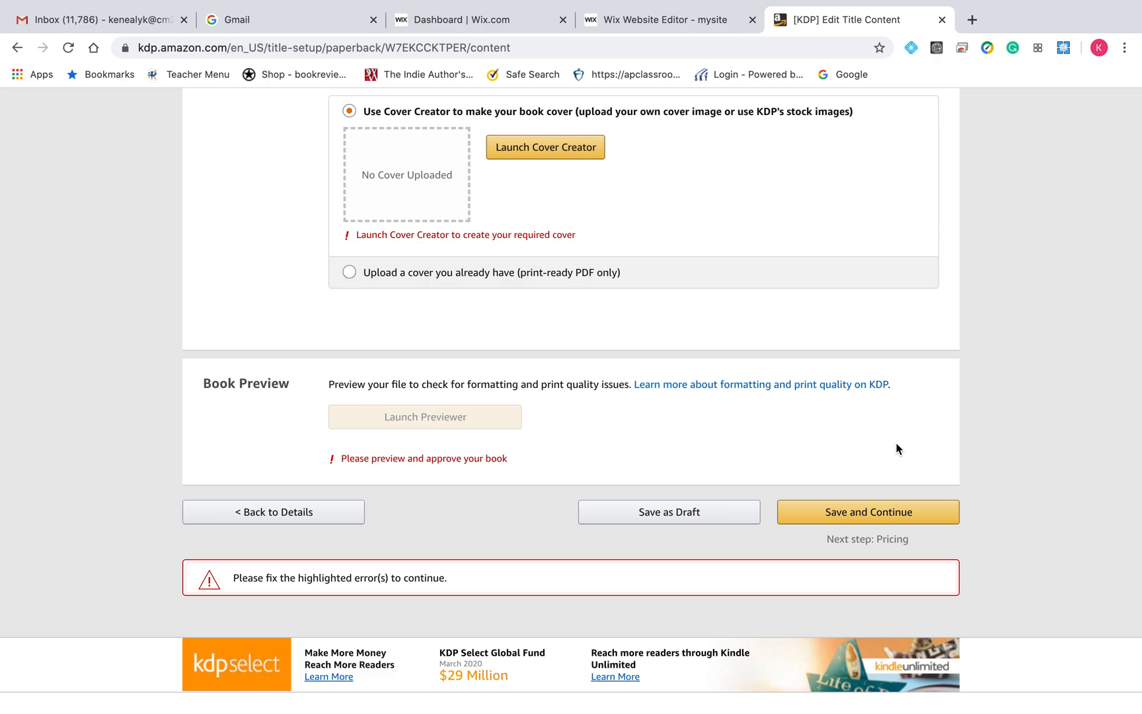
mouse_move(478, 416)
scroll(274, 360, up, 20)
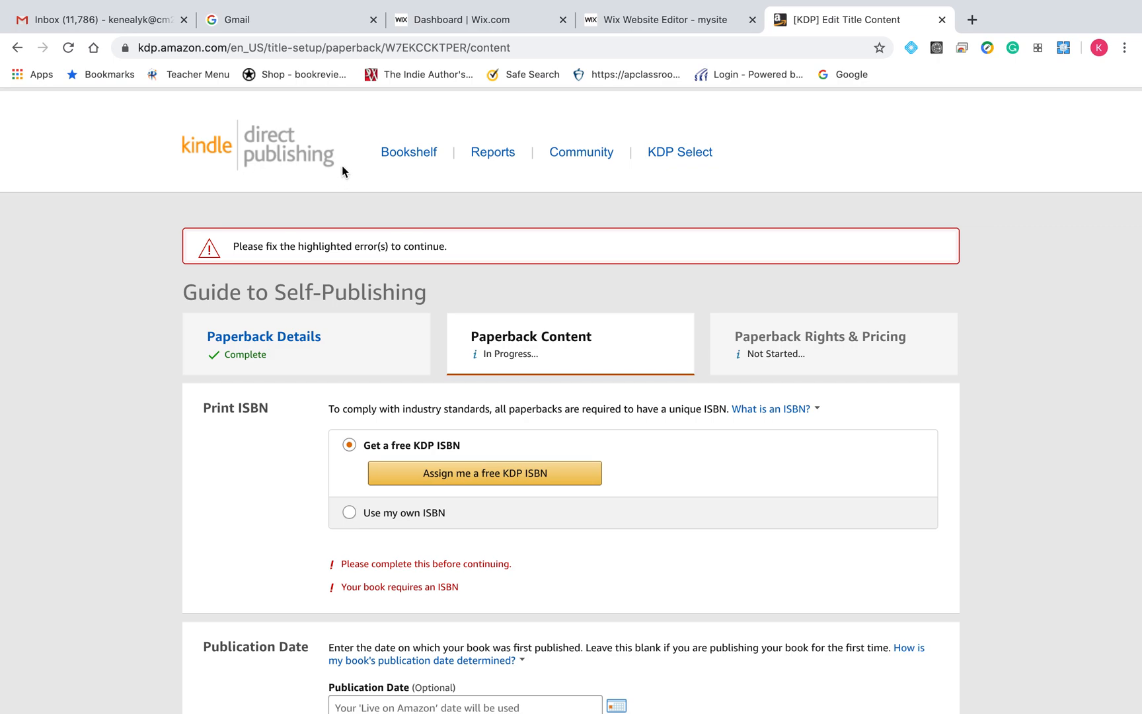
scroll(374, 227, down, 10)
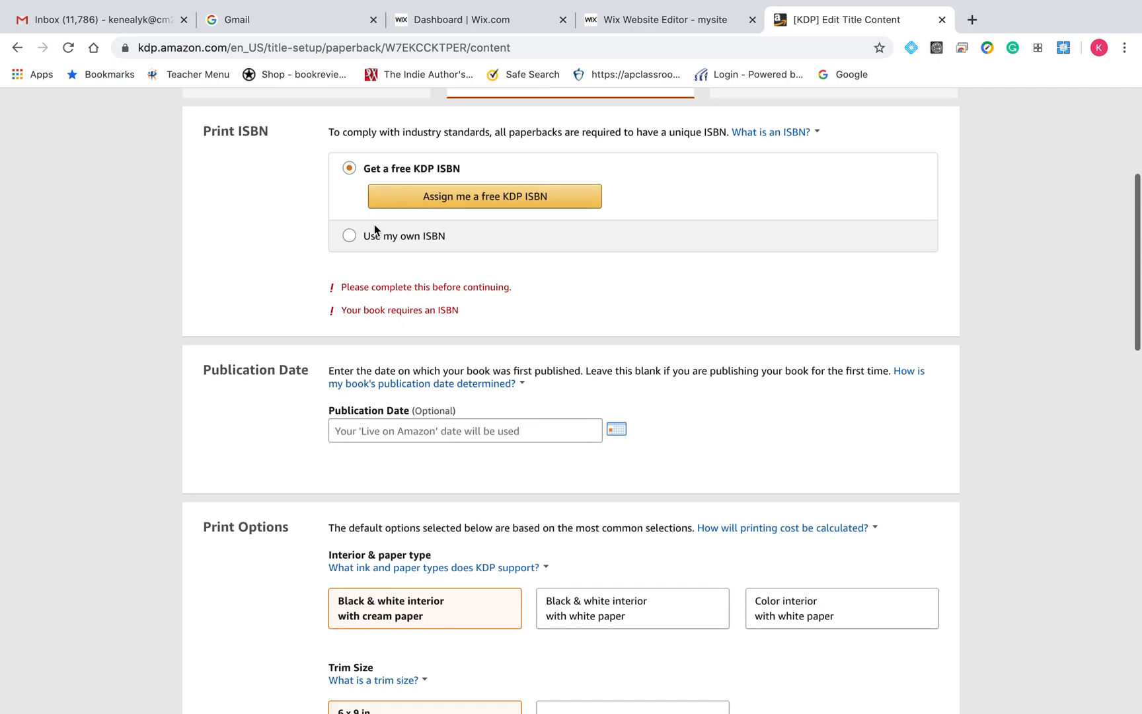
scroll(374, 224, down, 10)
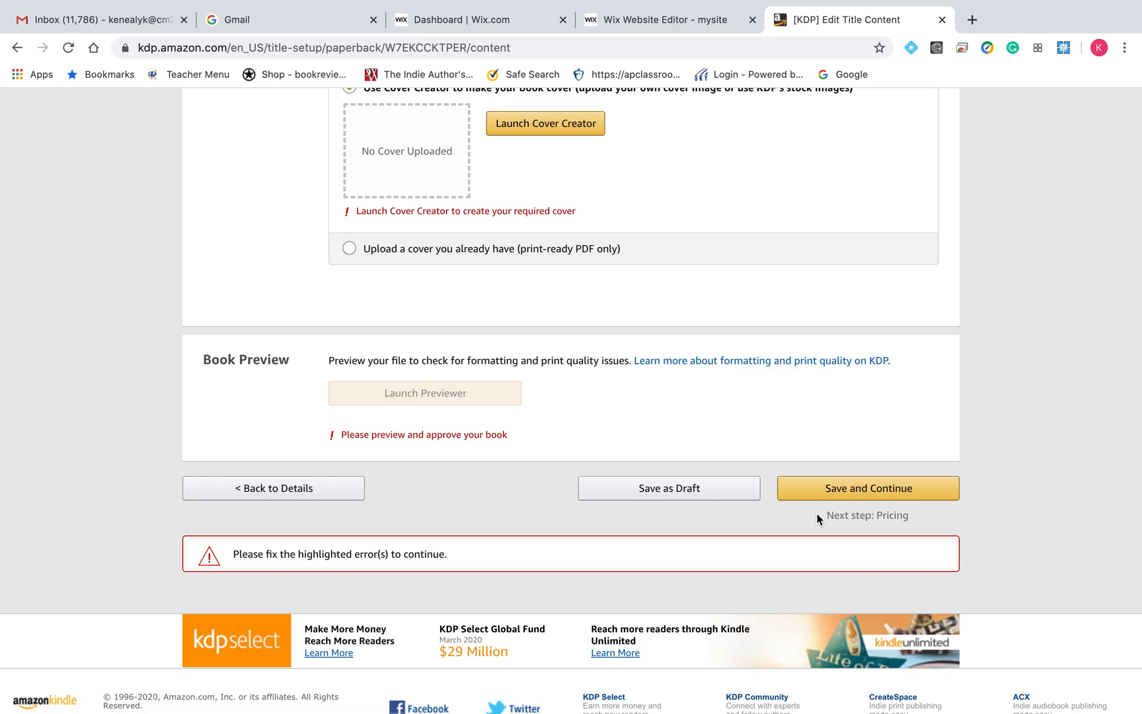
scroll(377, 339, up, 4)
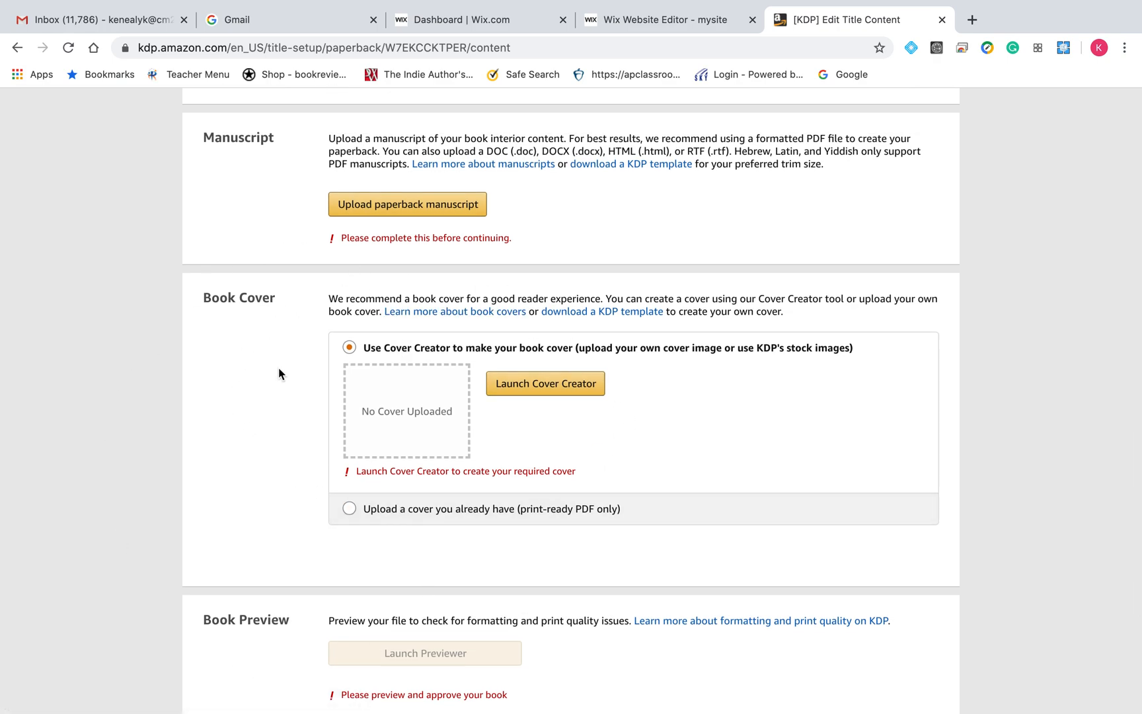
scroll(370, 372, up, 15)
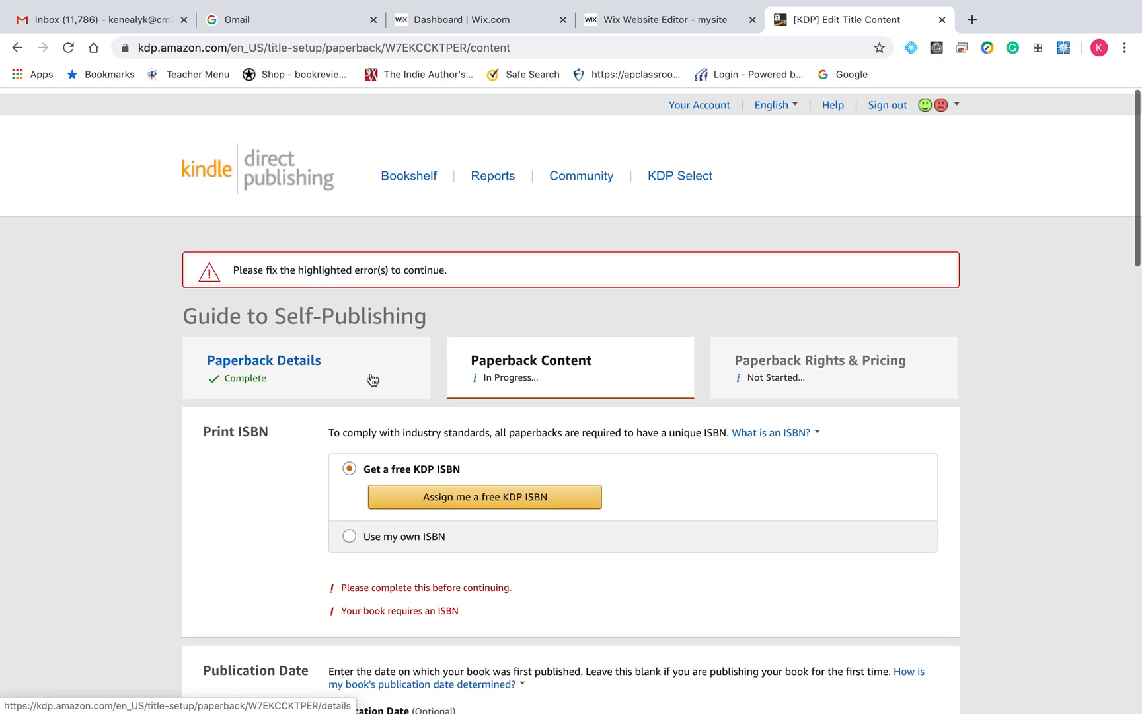